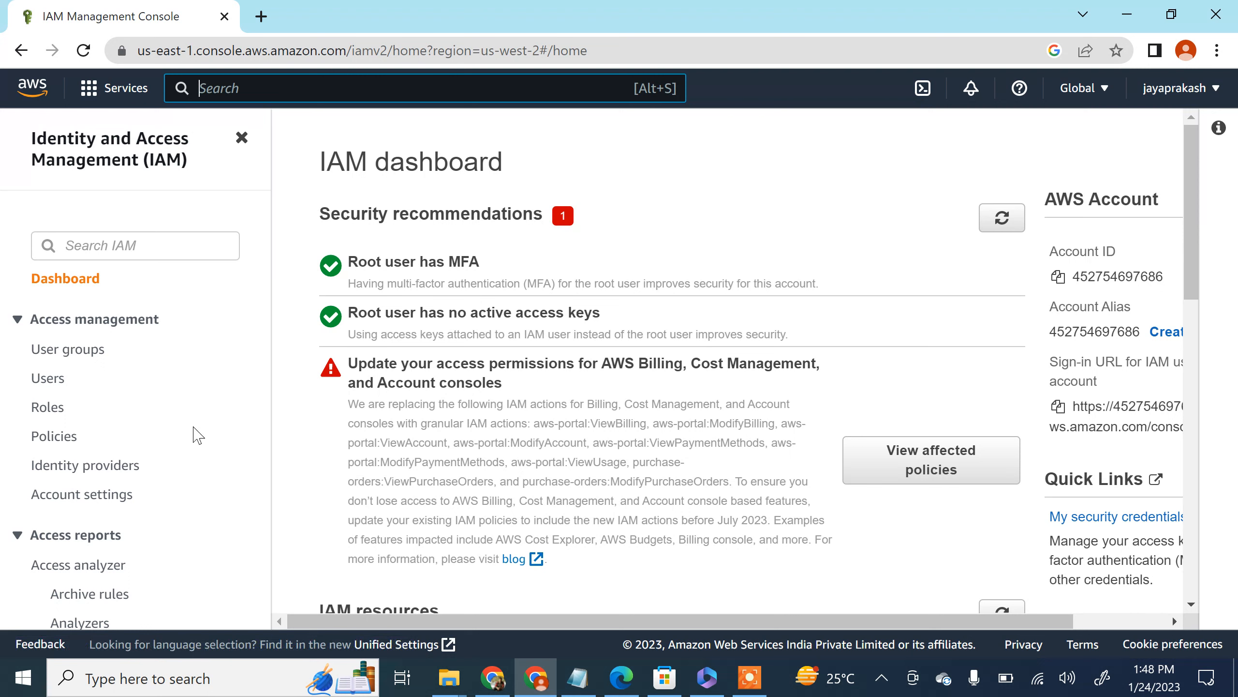
Step: Start a new user group in IAM and name it developers
click(84, 358)
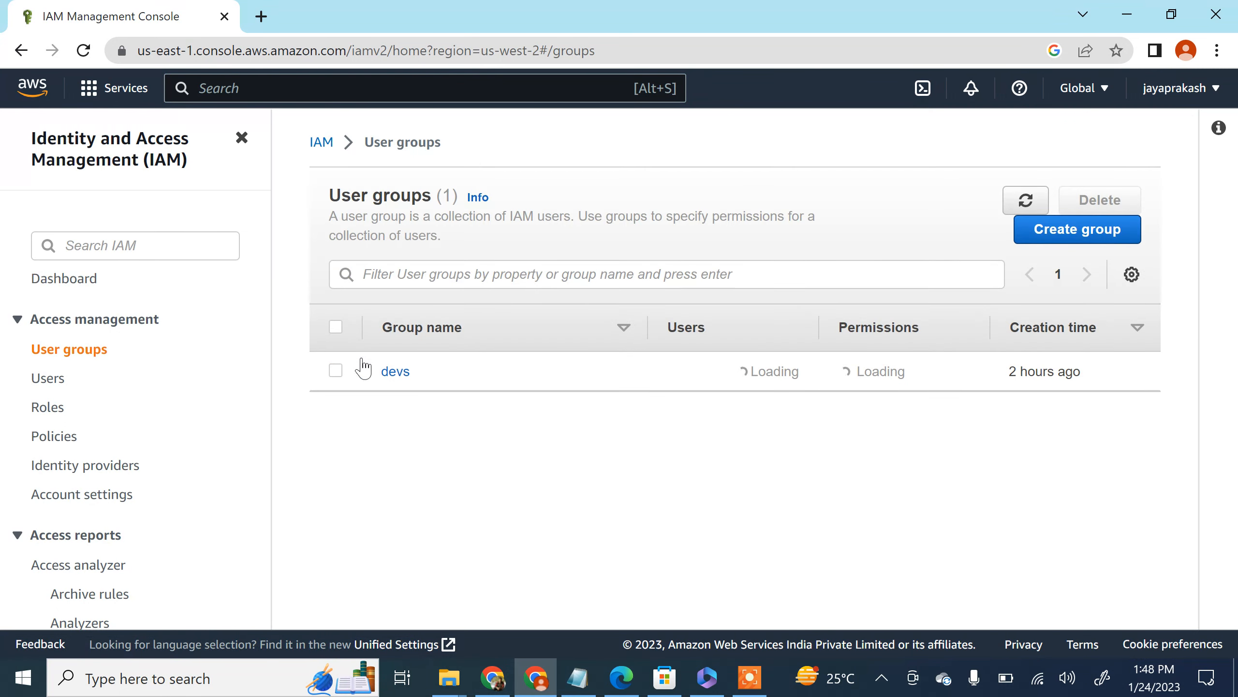
click(1062, 239)
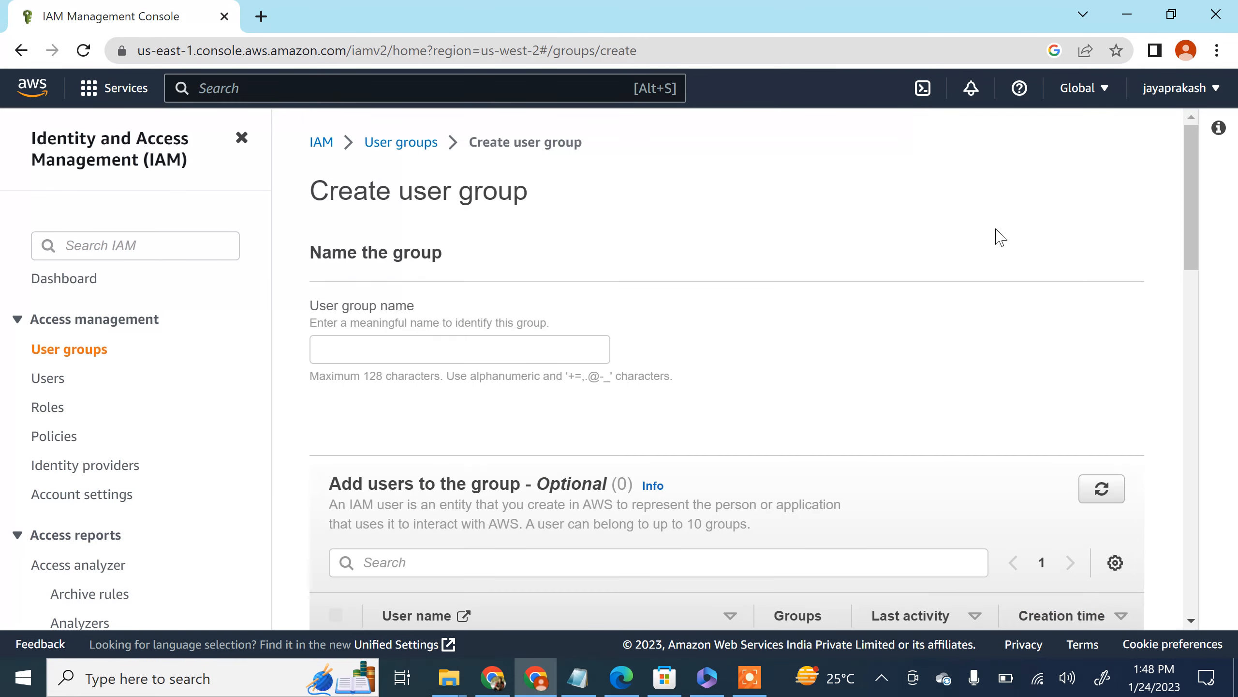
click(435, 348)
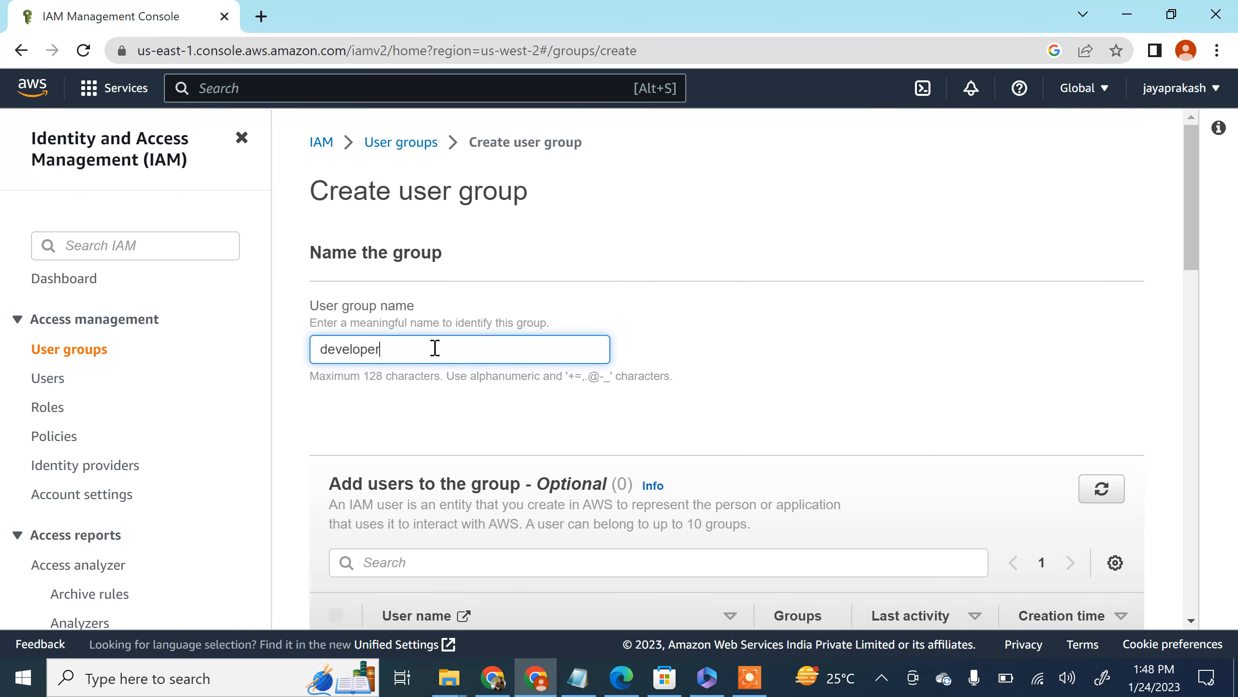
Step: Look through the optional user assignment section and the list of permissions policies available for the group
scroll(411, 252, down, 2)
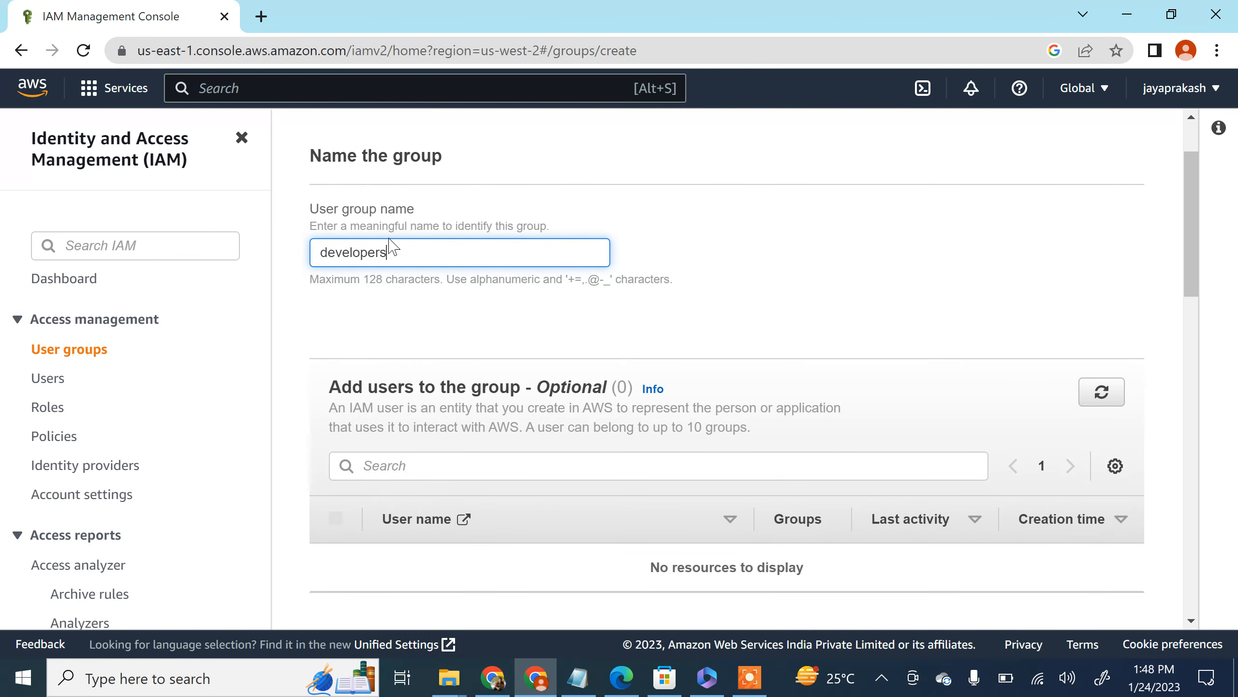
scroll(449, 305, down, 2)
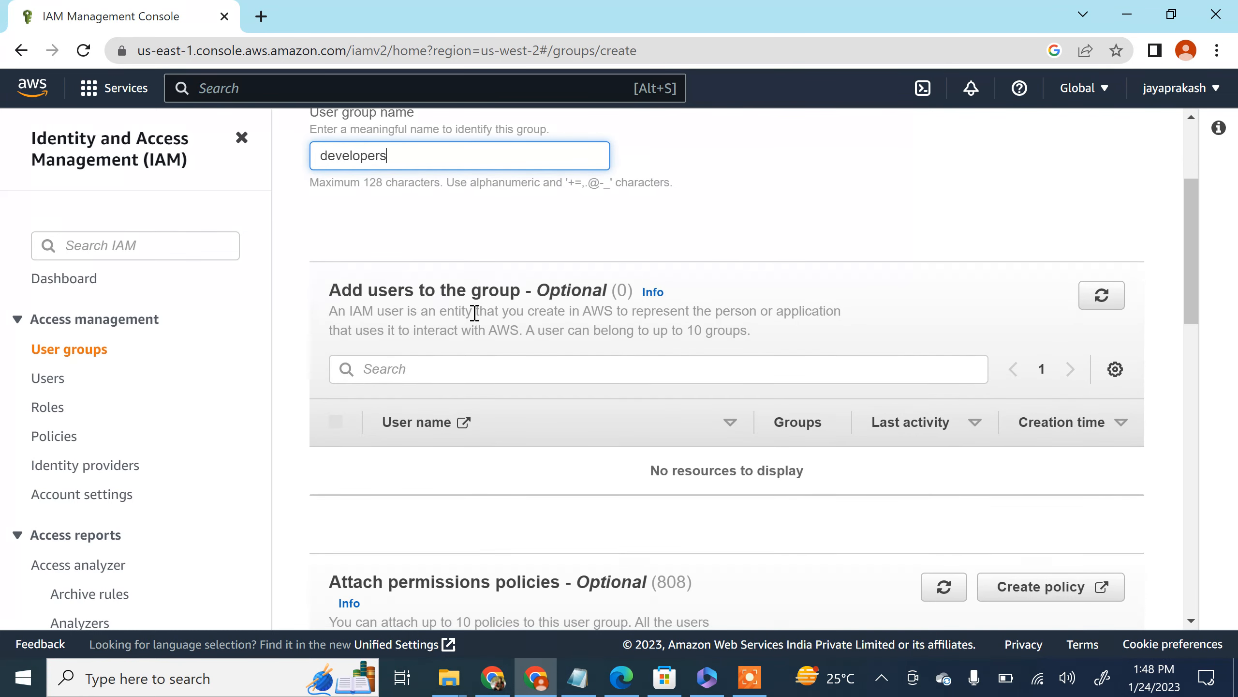
scroll(474, 312, down, 2)
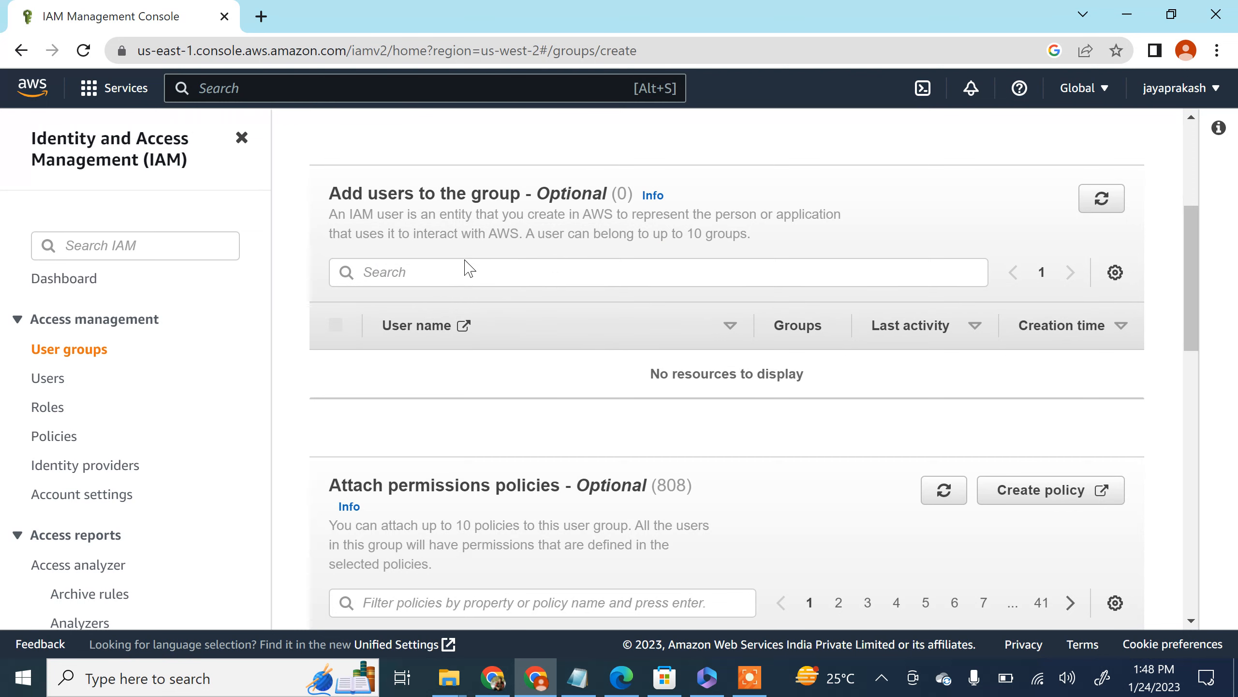
scroll(565, 290, down, 6)
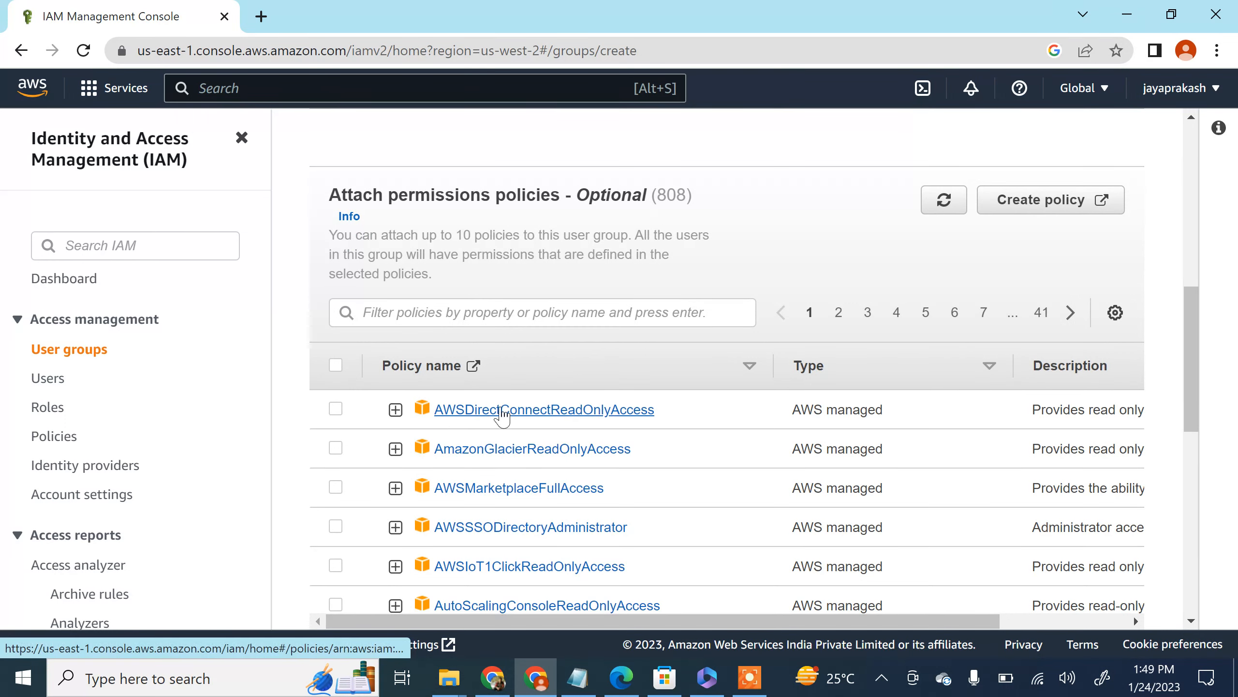
scroll(598, 404, up, 2)
scroll(450, 264, up, 4)
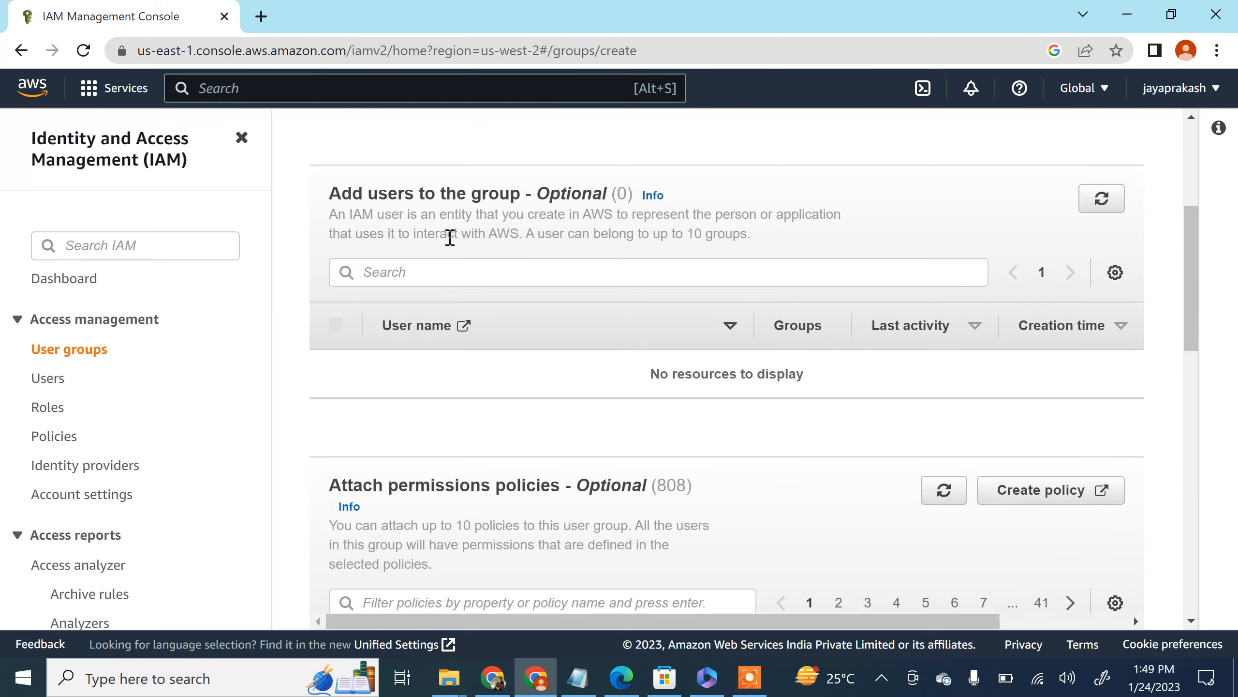
scroll(543, 302, down, 13)
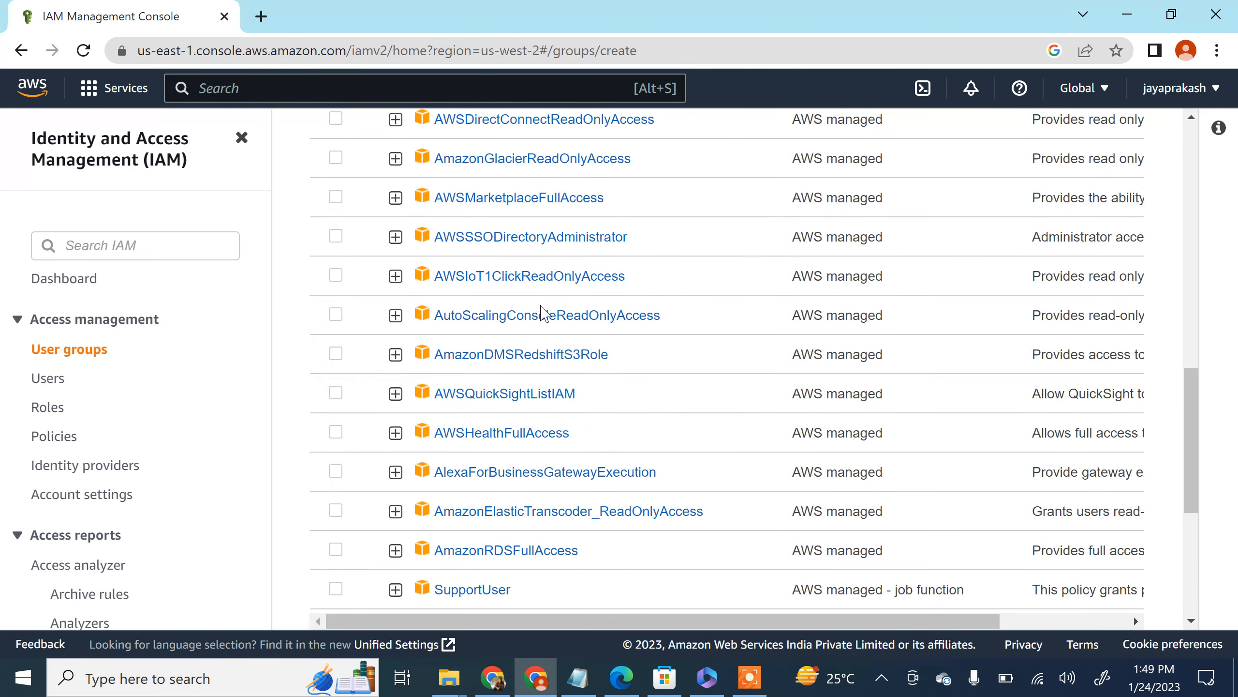
scroll(395, 434, down, 4)
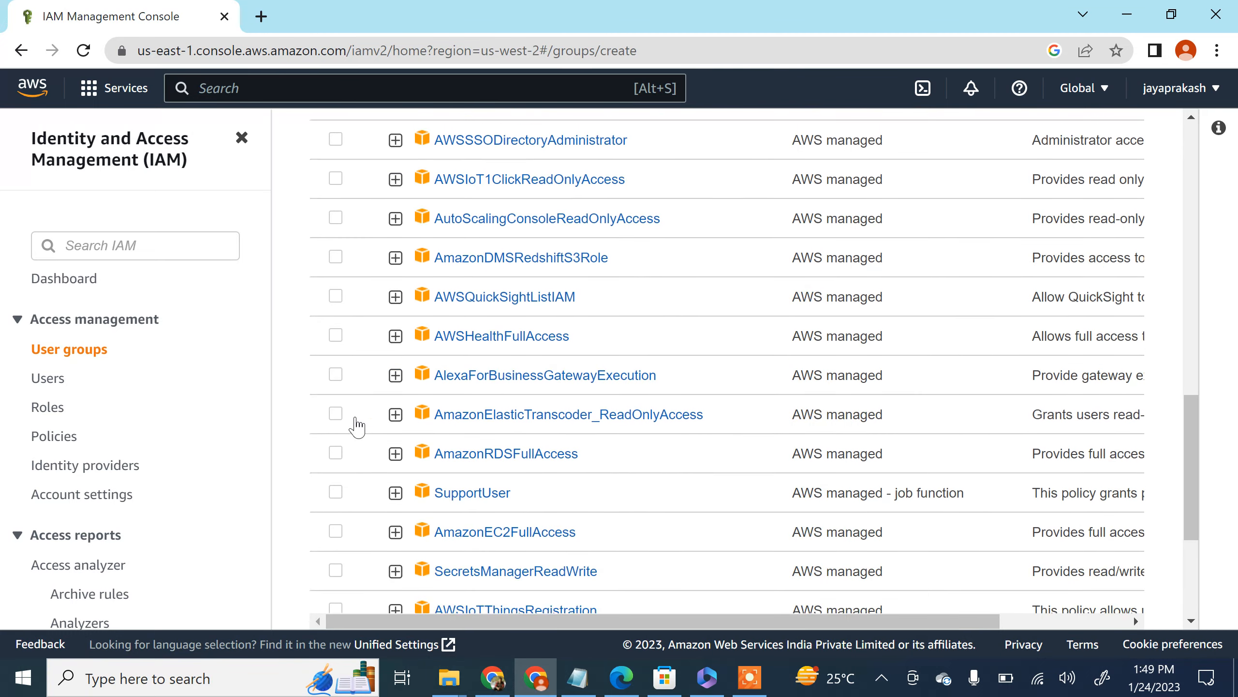
scroll(334, 400, down, 3)
scroll(420, 393, up, 20)
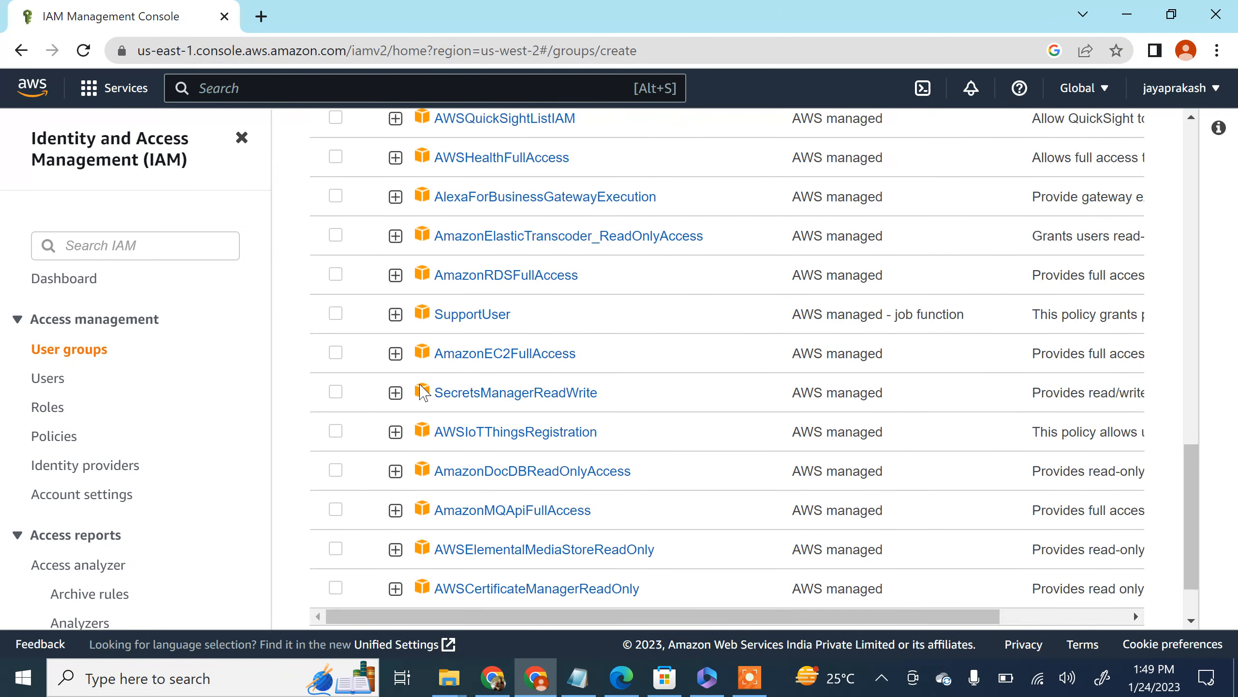
Step: Filter the group's permissions policies by s3
scroll(409, 525, down, 2)
click(410, 436)
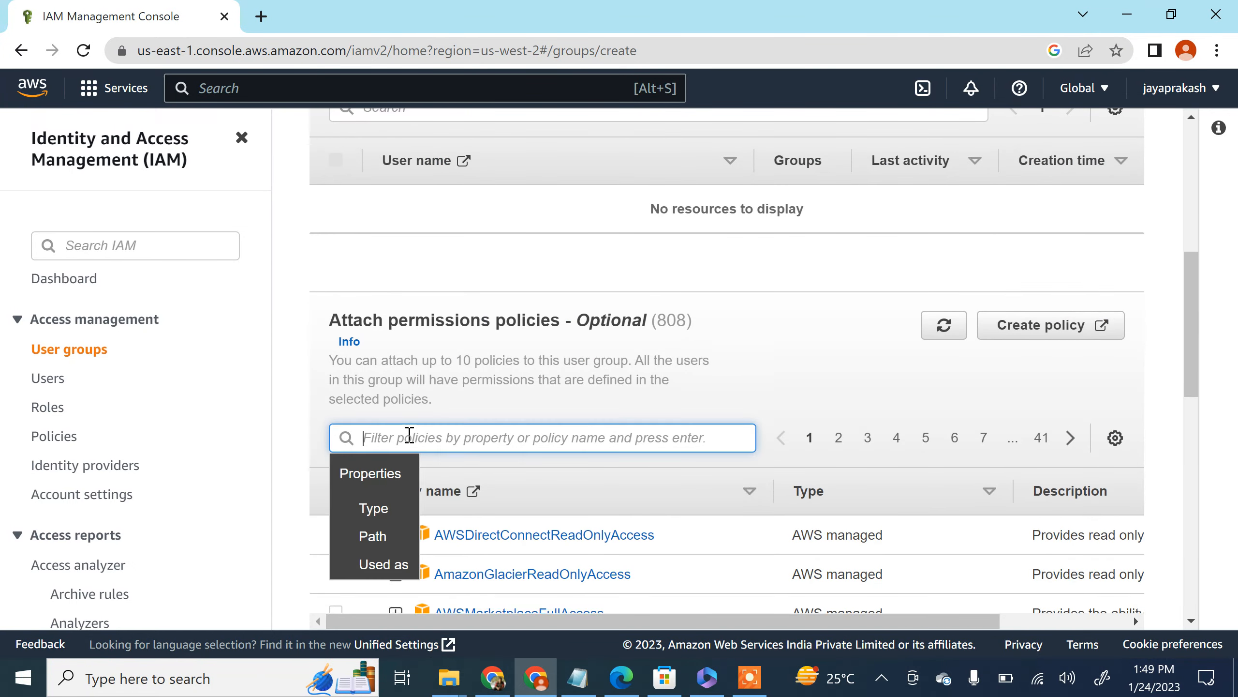
text(s3)
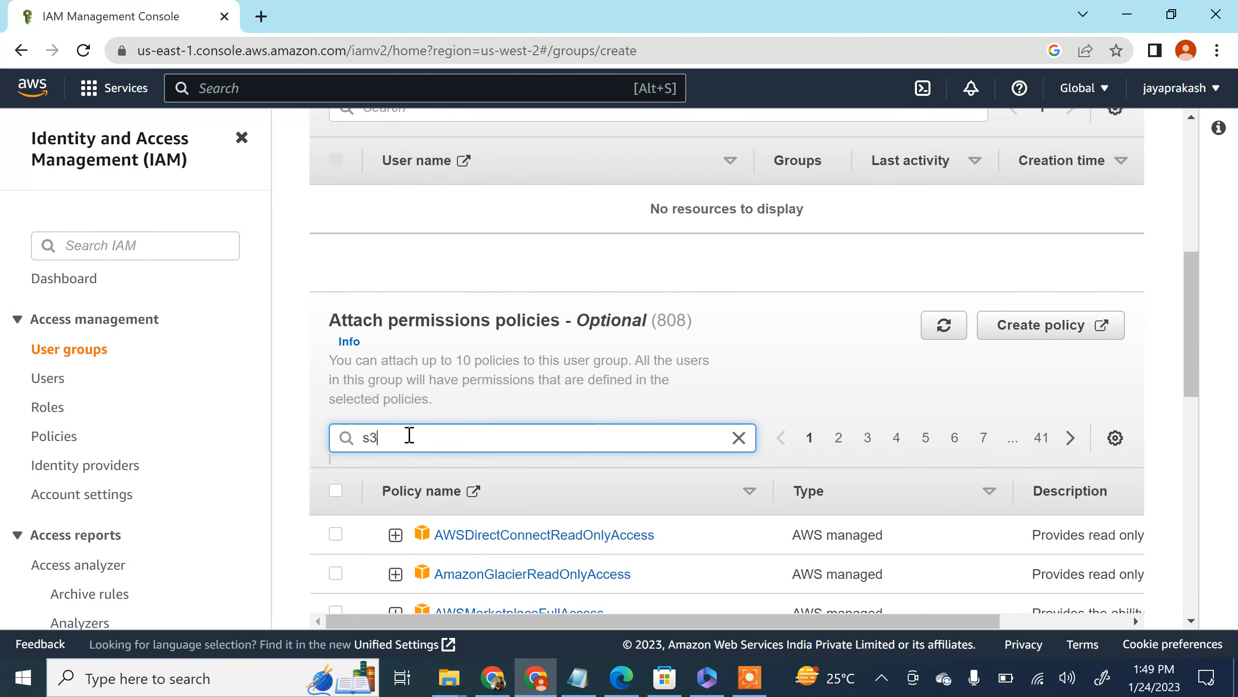
key(Return)
Step: Look over the filtered S3 policies and select AmazonS3FullAccess for the group
scroll(434, 410, down, 5)
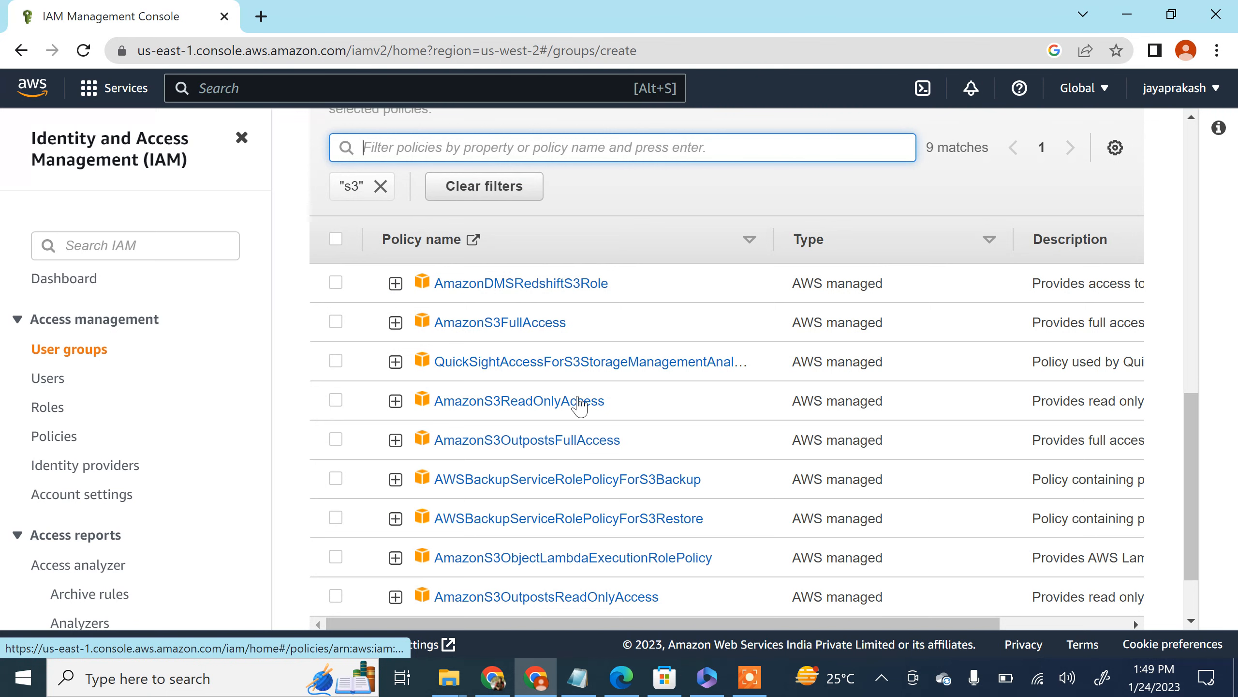
scroll(570, 439, down, 2)
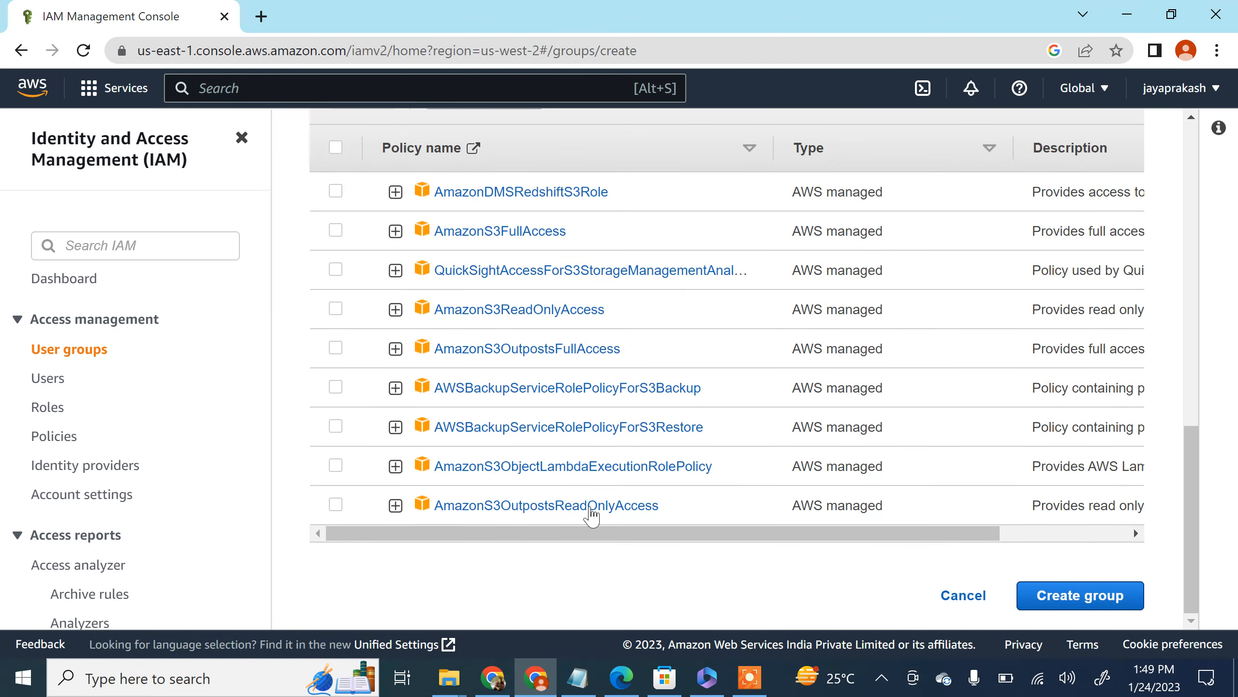
scroll(585, 419, up, 2)
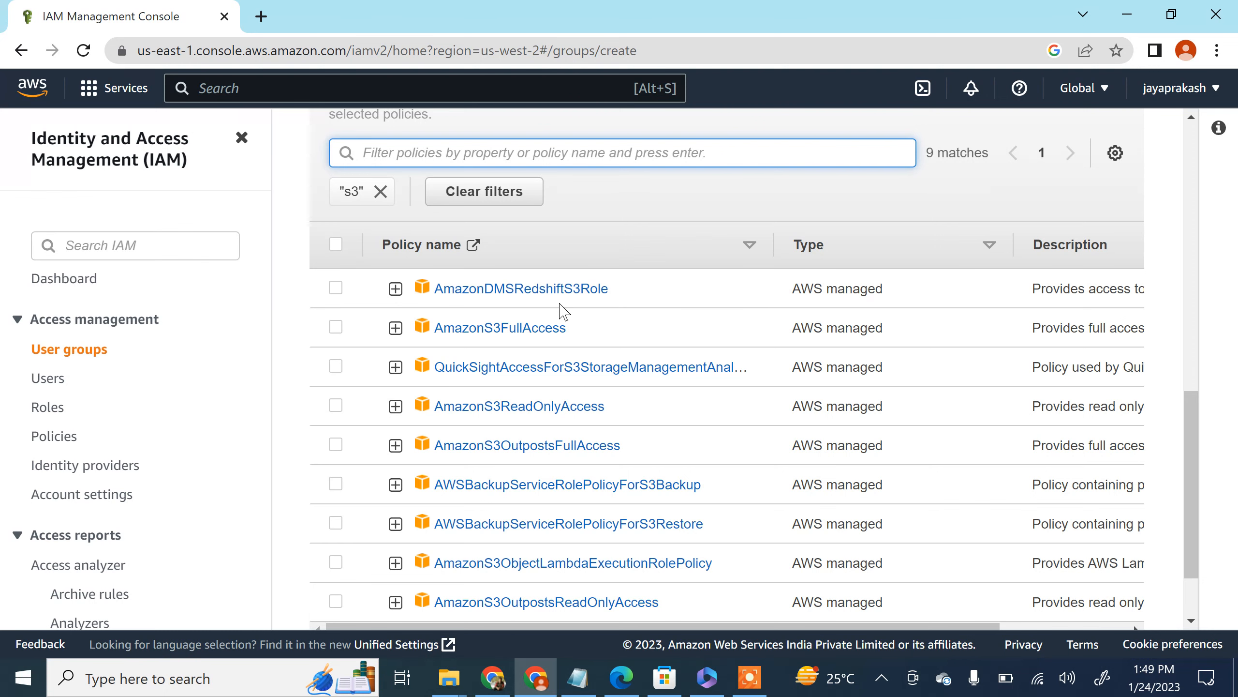
scroll(556, 307, up, 2)
scroll(565, 310, down, 4)
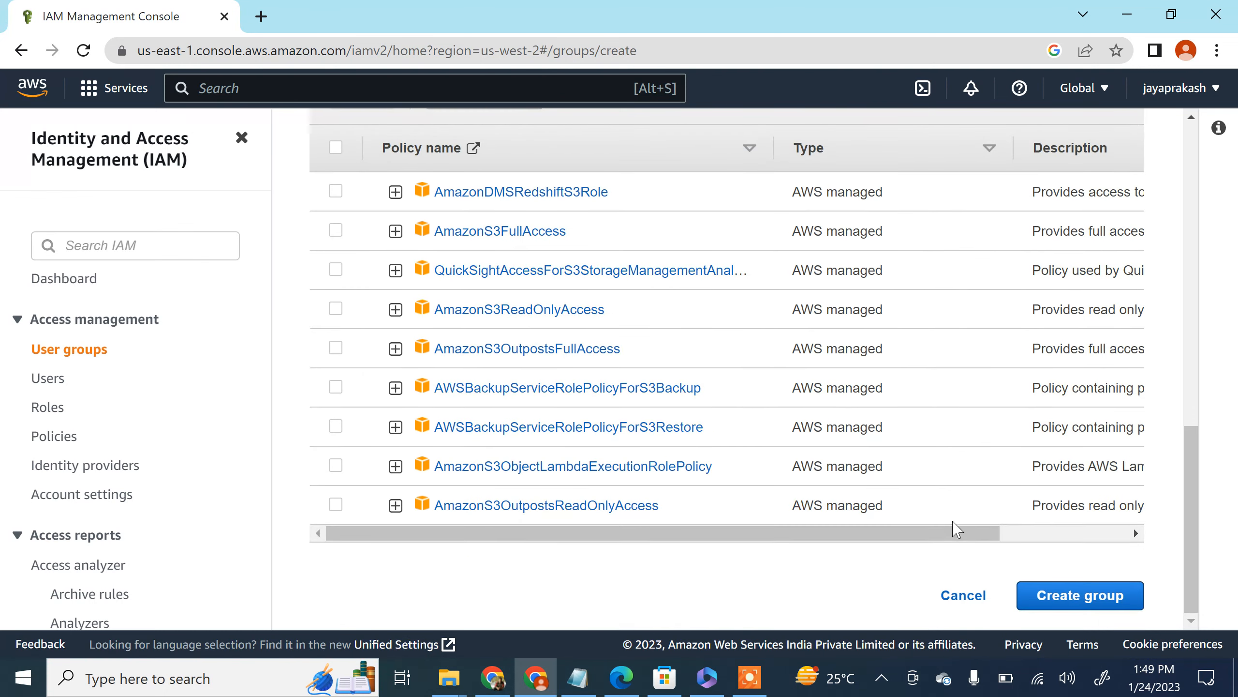
drag(956, 529, 756, 545)
drag(902, 534, 721, 559)
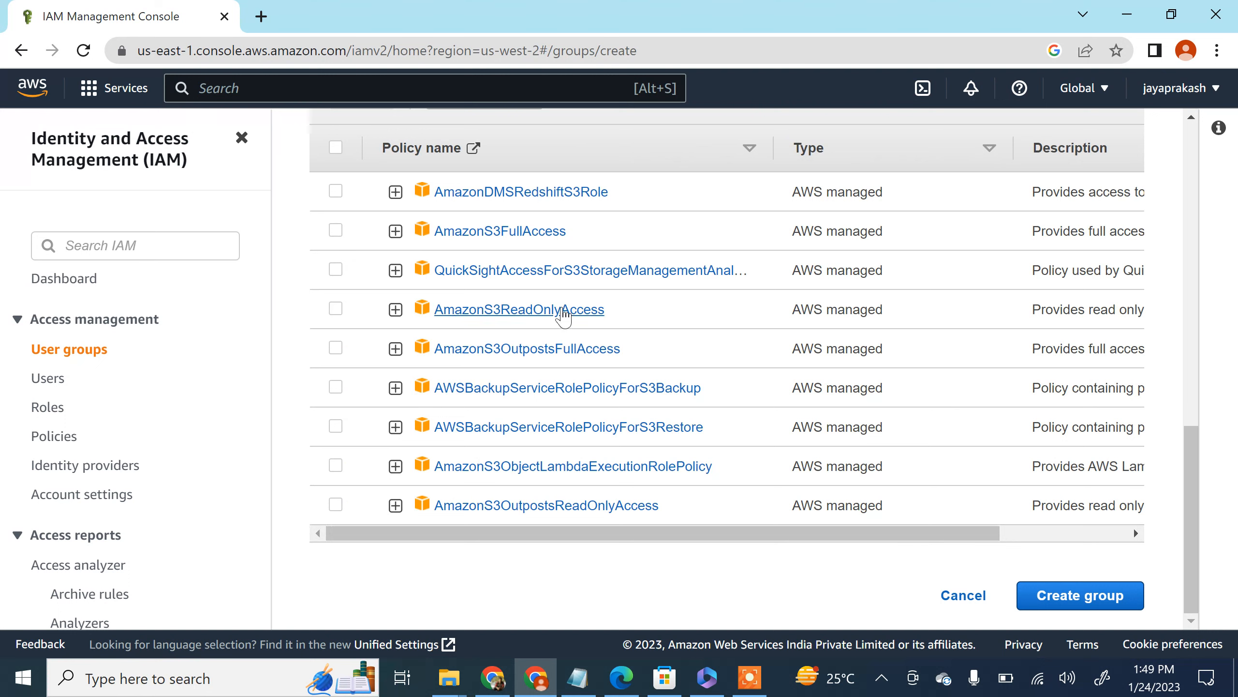
click(335, 231)
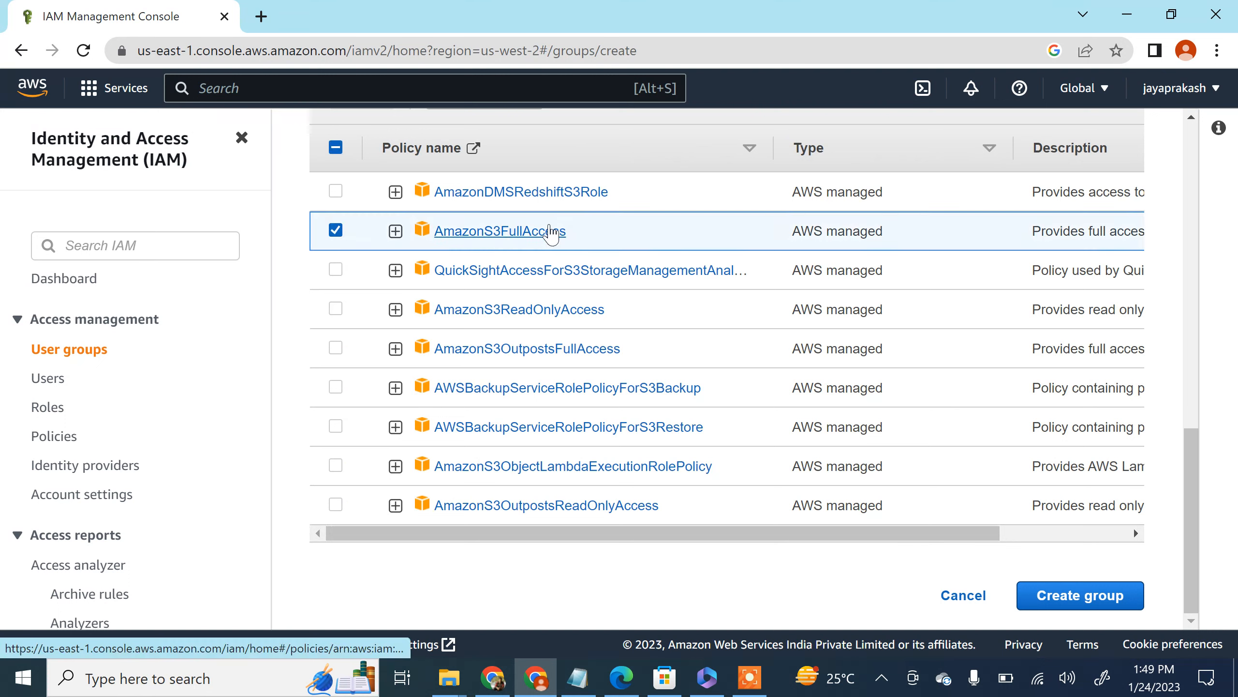
Step: Add ec2 as a filter on the permissions policies list
scroll(487, 239, up, 5)
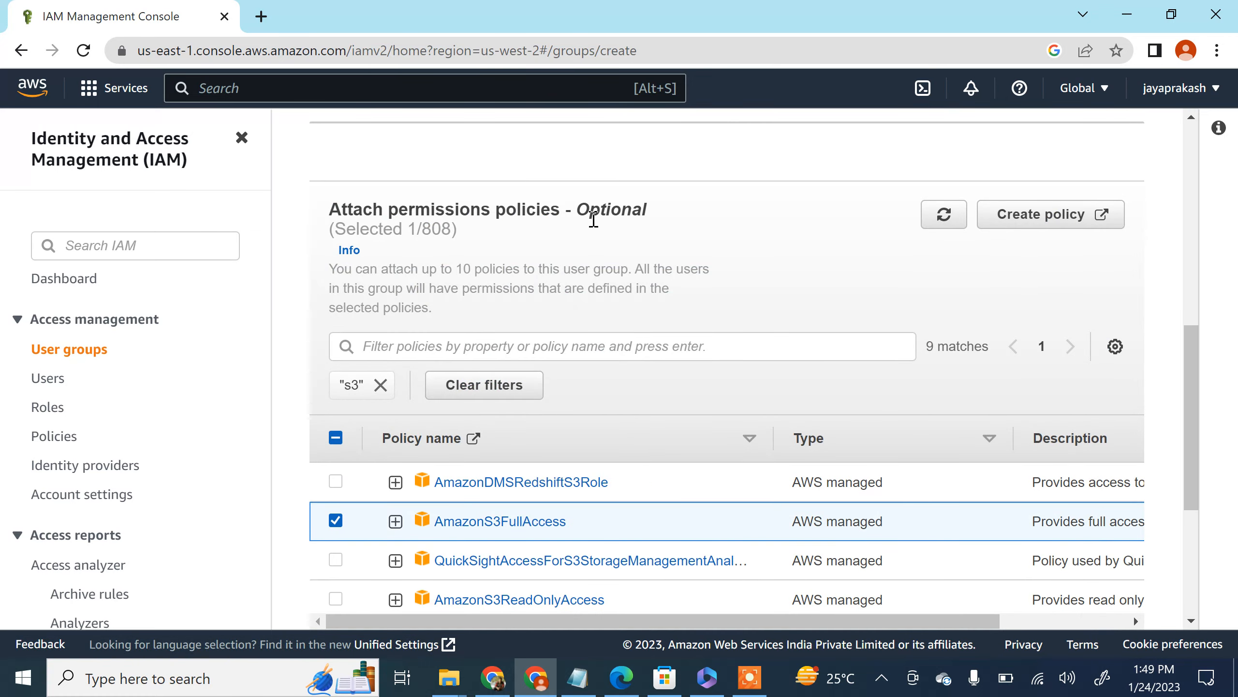
scroll(594, 225, down, 5)
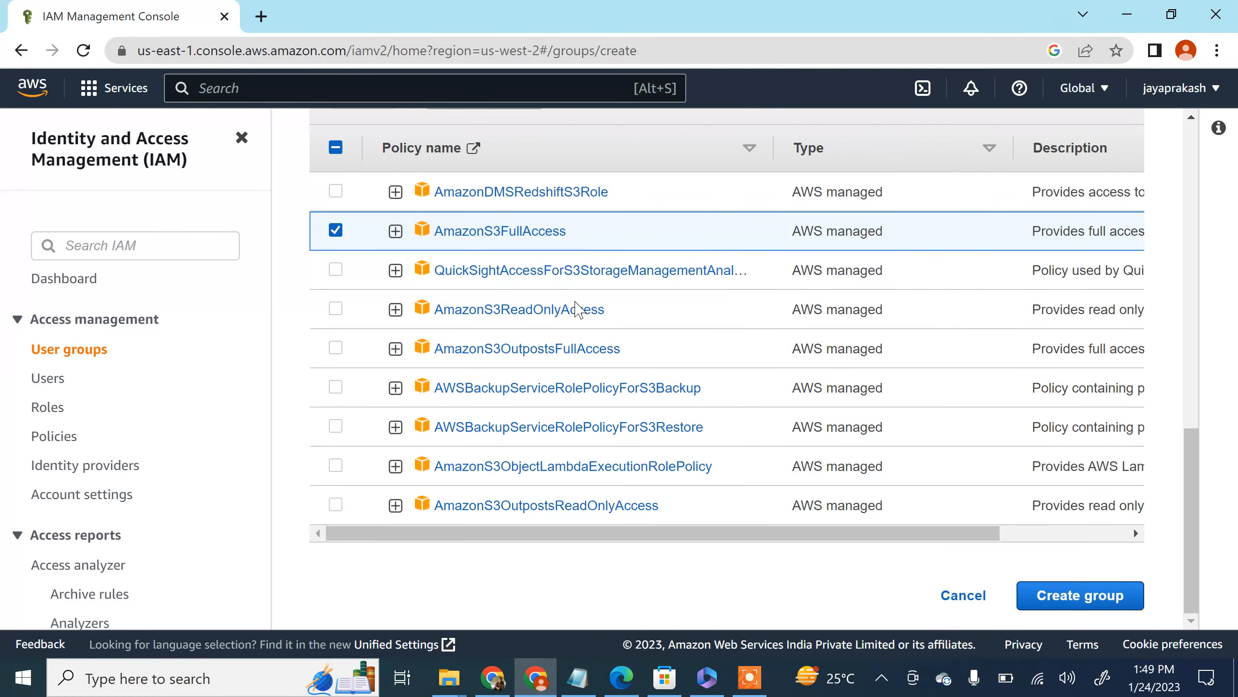
scroll(566, 312, up, 3)
click(520, 258)
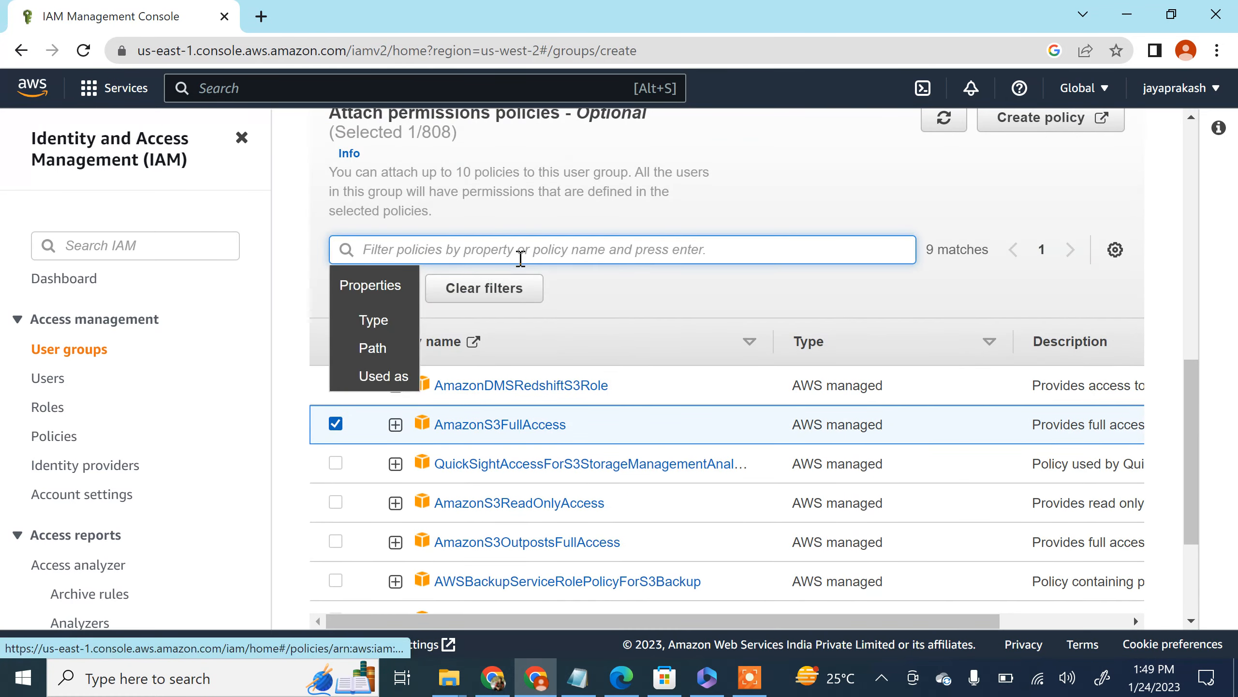
text(Iam)
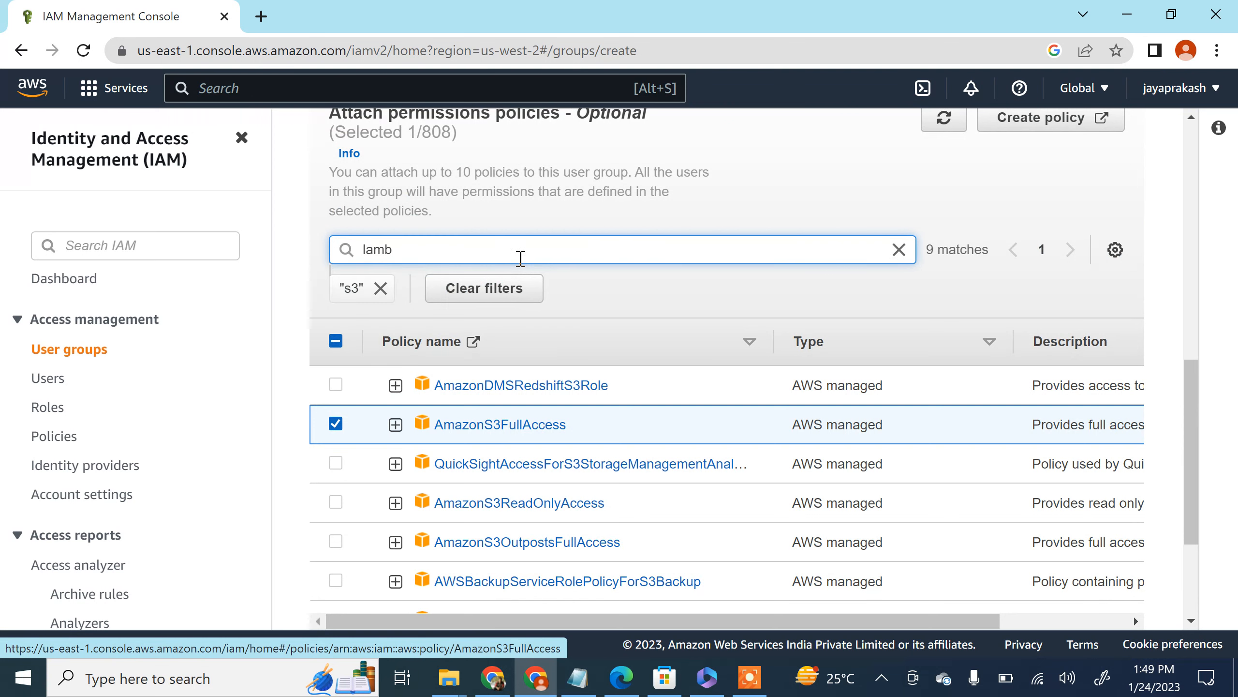
key(BackSpace)
key(BackSpace)
text(ec2)
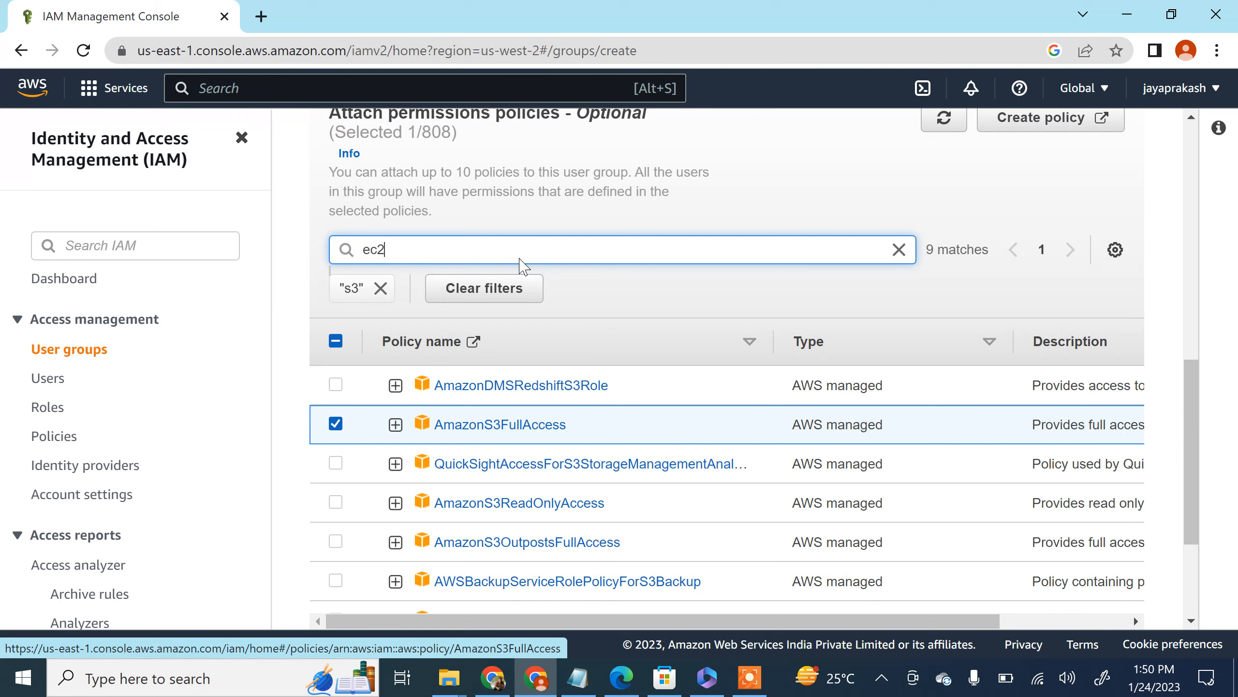
key(Return)
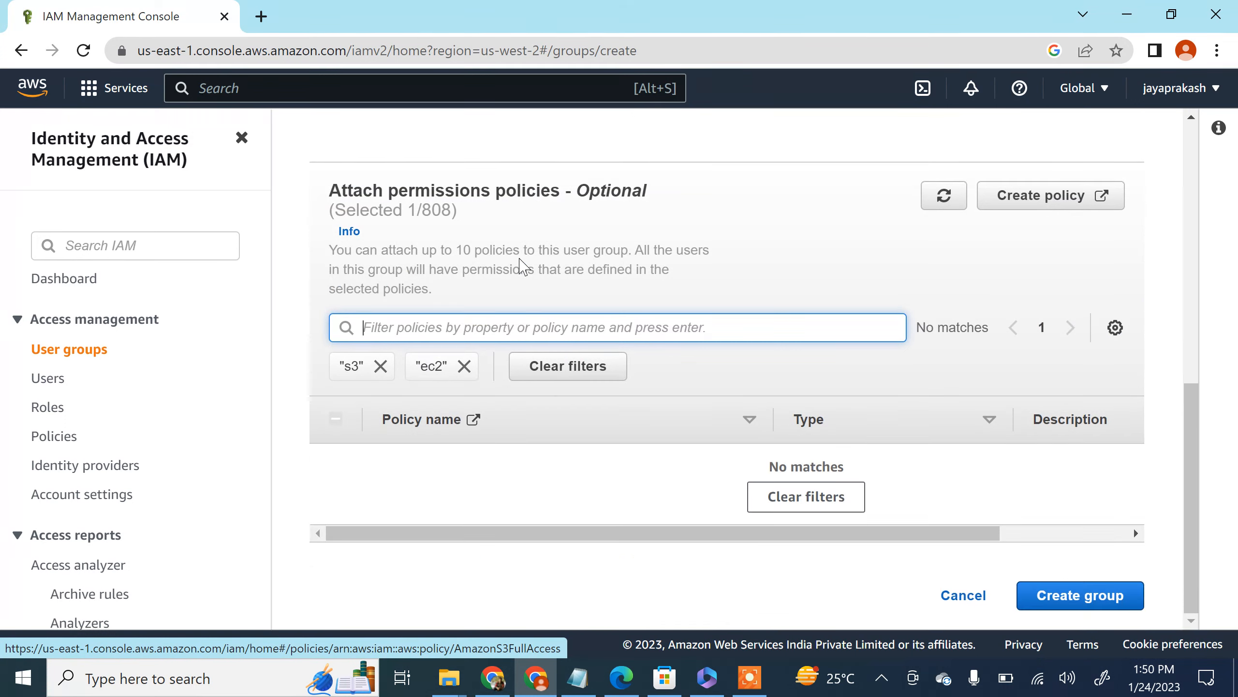
Step: Remove the s3 filter and select the AmazonEC2FullAccess policy for the group
click(381, 366)
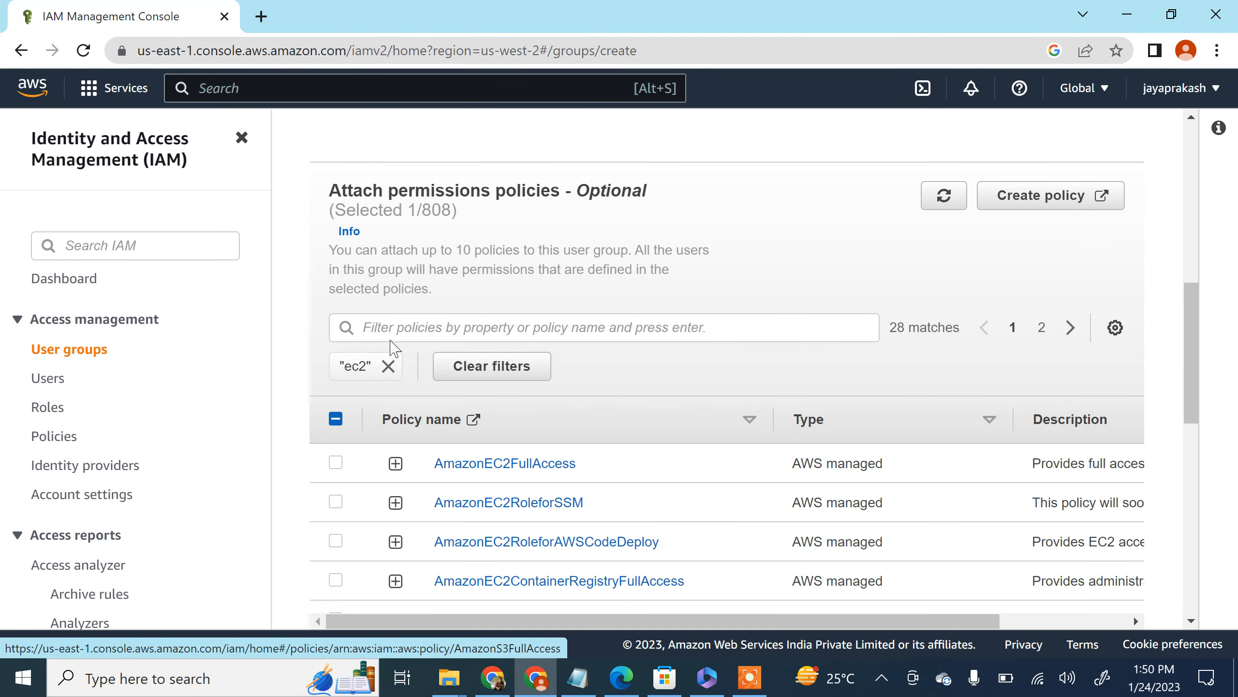
scroll(371, 368, down, 2)
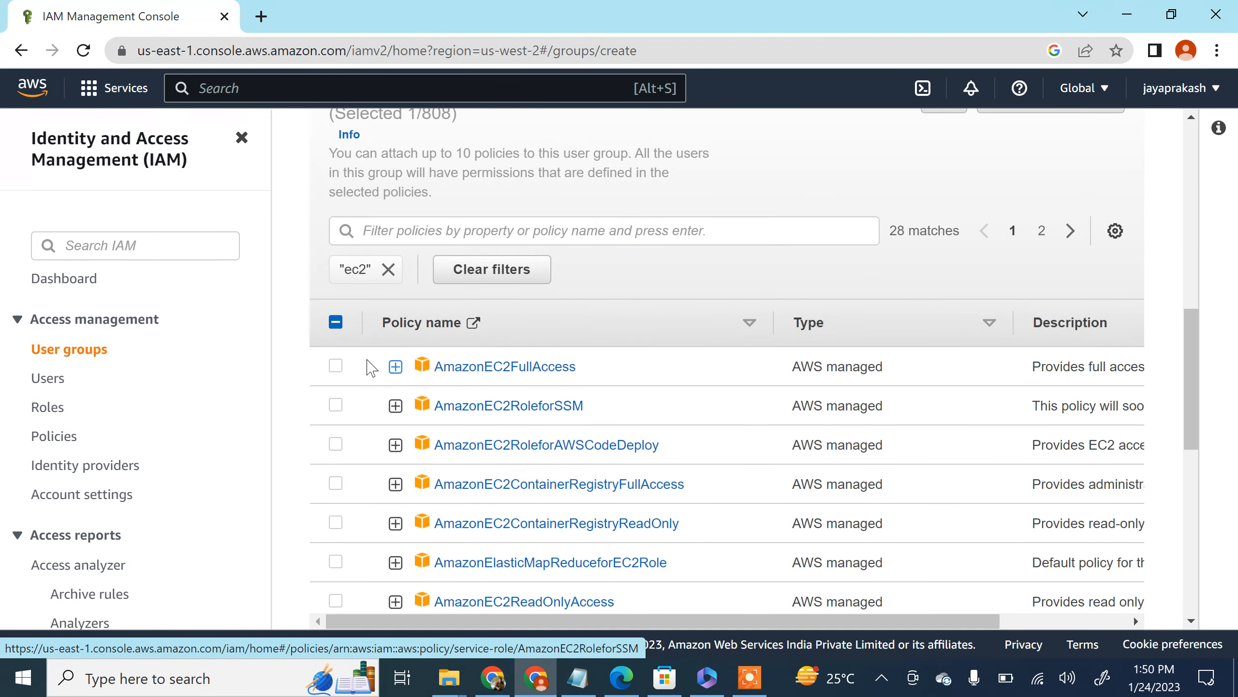
click(336, 366)
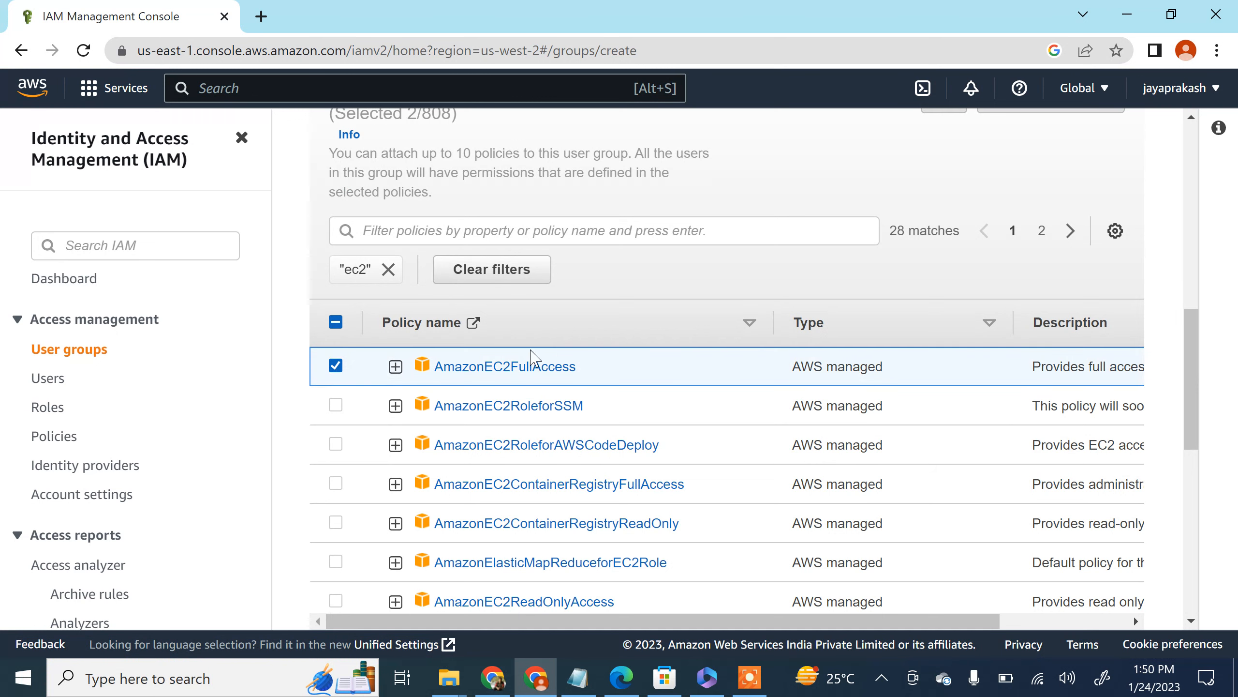
Step: Review the group form and create the developers user group with the selected S3 and EC2 full access policies
scroll(517, 347, down, 2)
scroll(516, 307, up, 4)
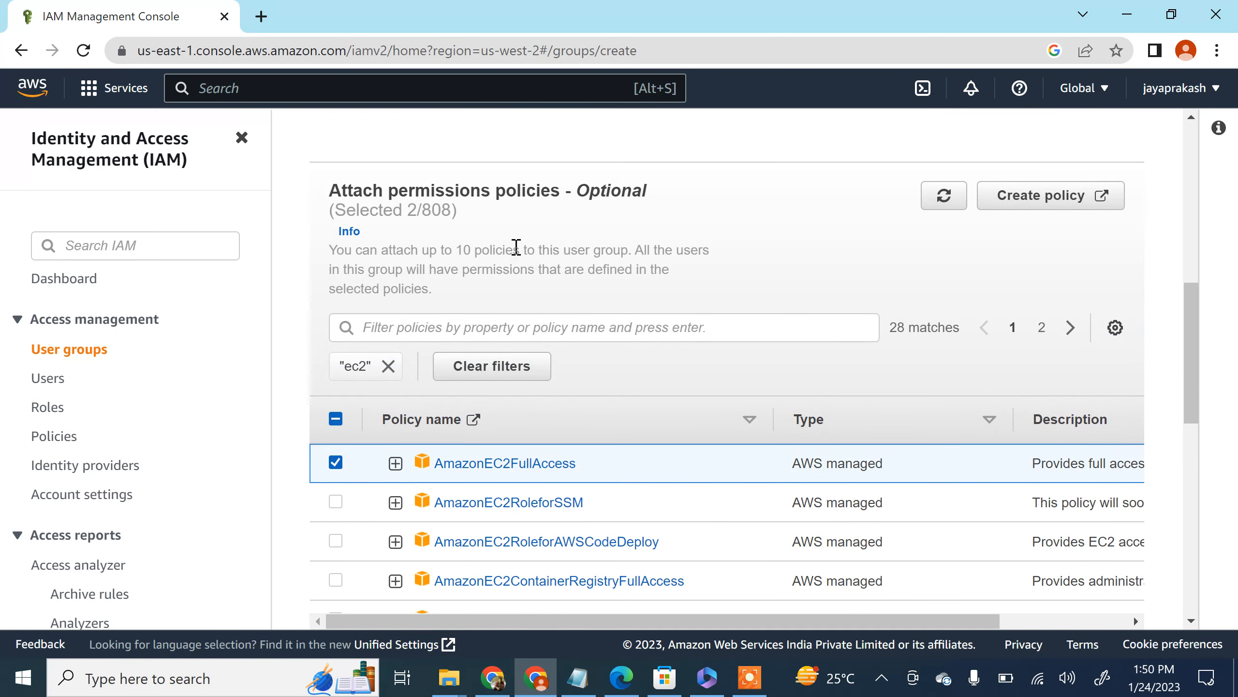
scroll(518, 244, up, 6)
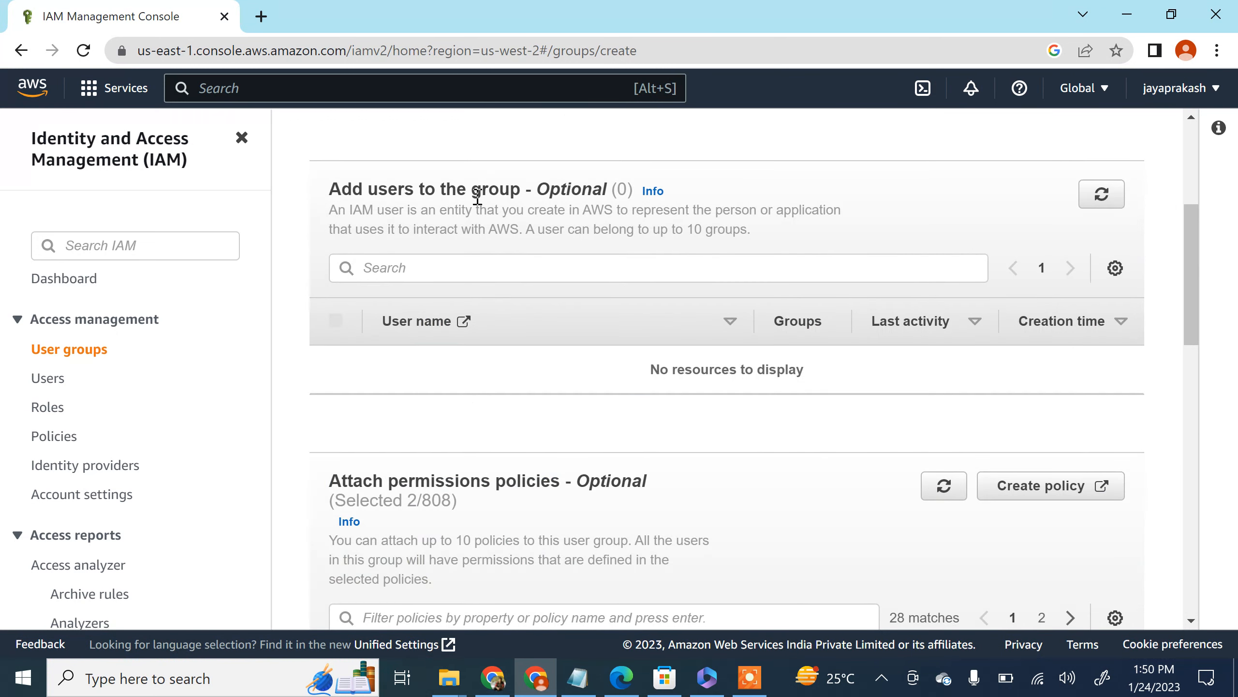
scroll(523, 202, up, 6)
scroll(442, 372, down, 12)
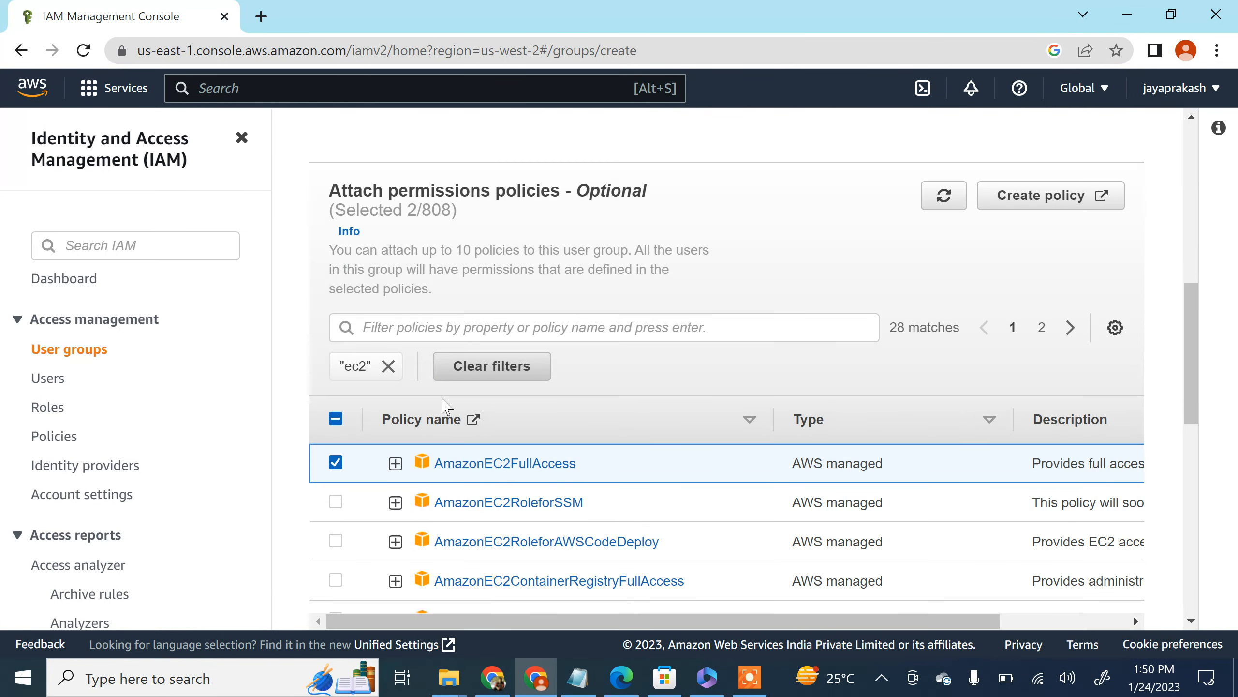
scroll(524, 421, down, 2)
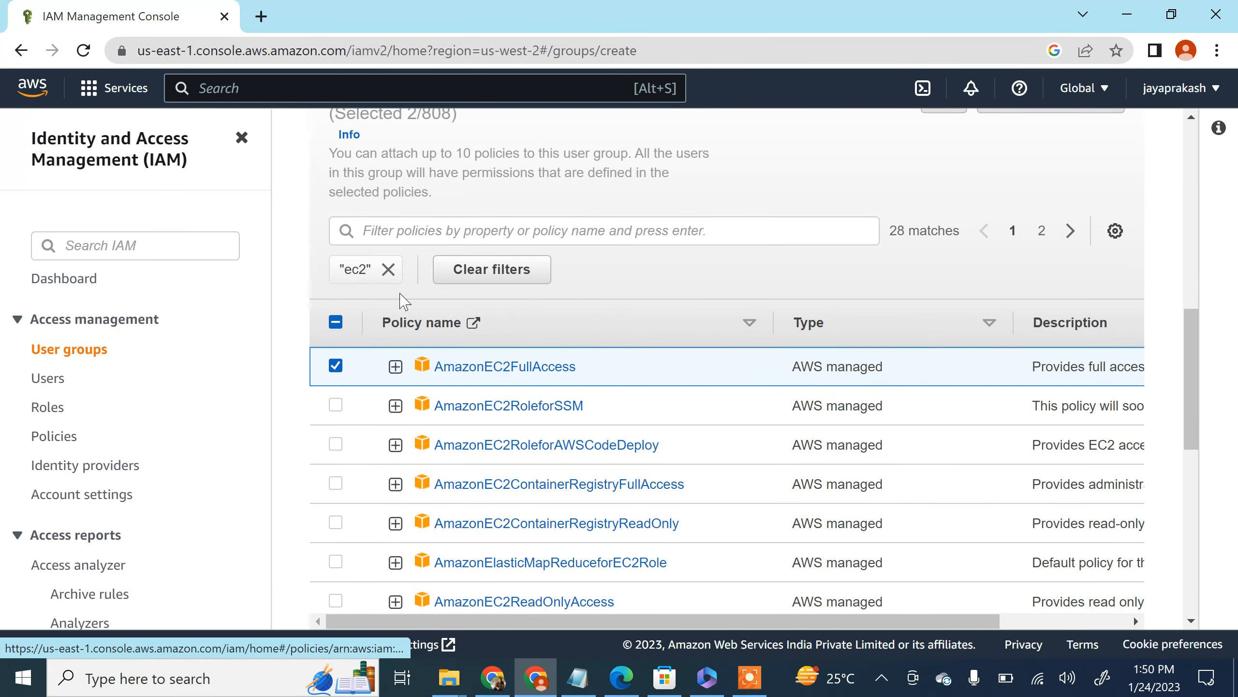
scroll(488, 314, down, 12)
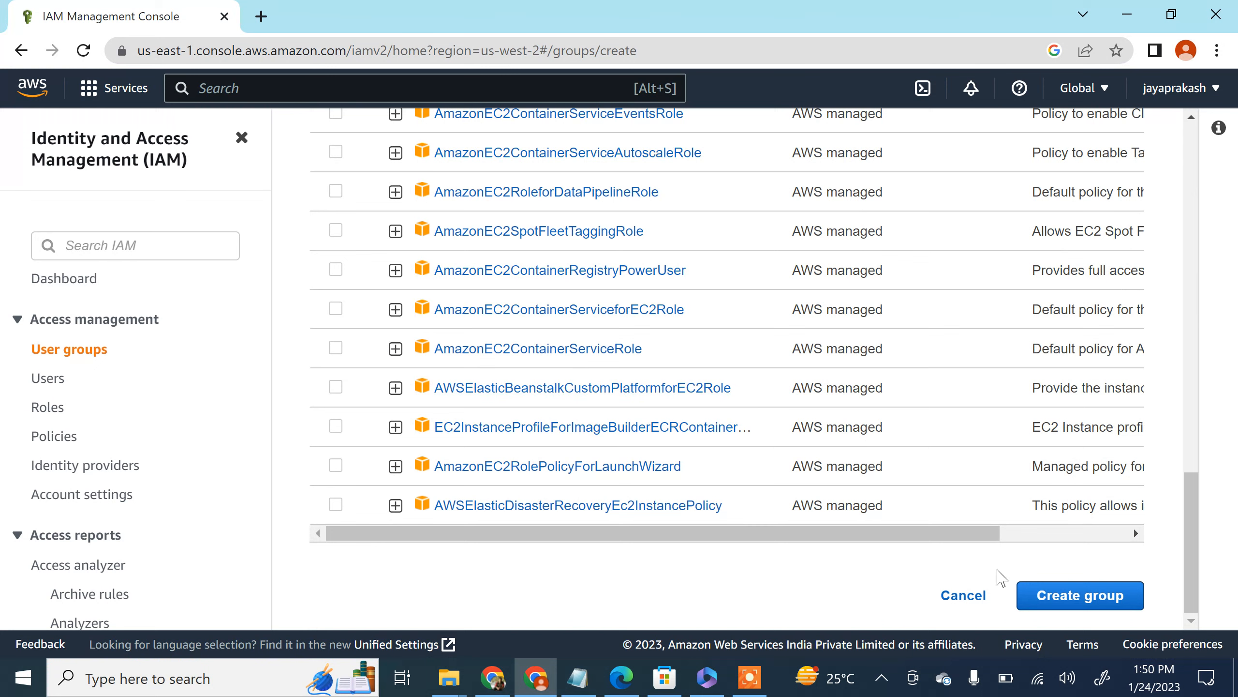
scroll(859, 512, up, 14)
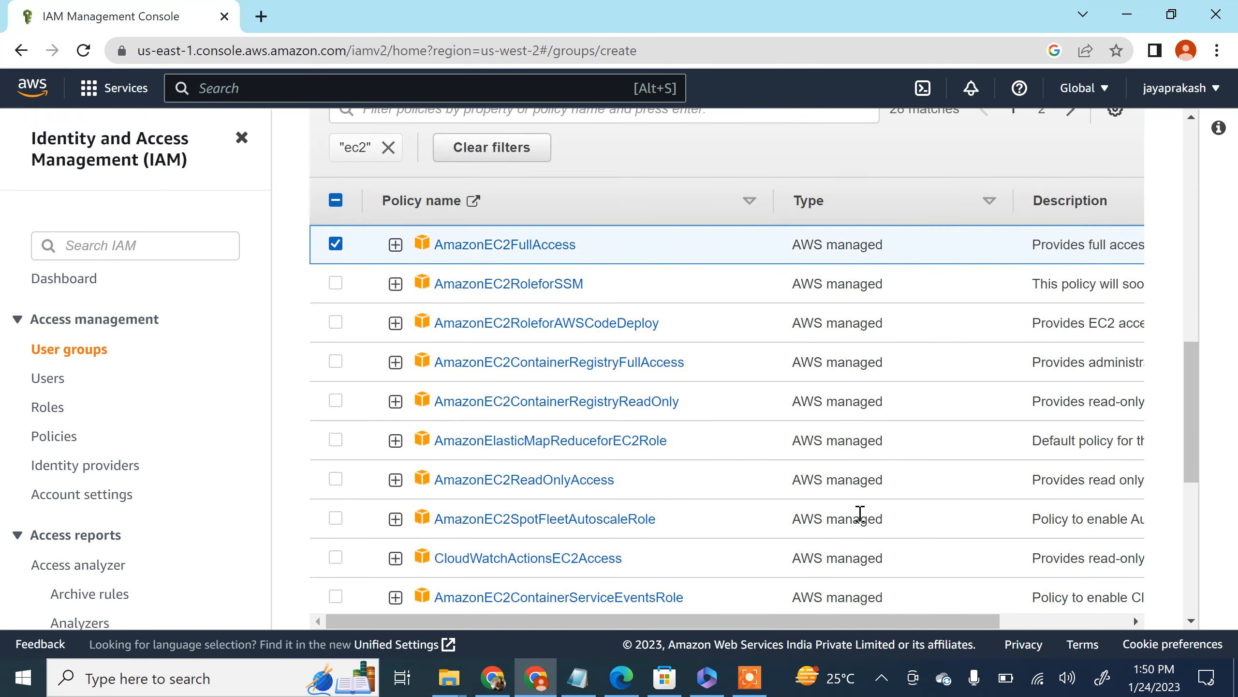
scroll(853, 510, down, 14)
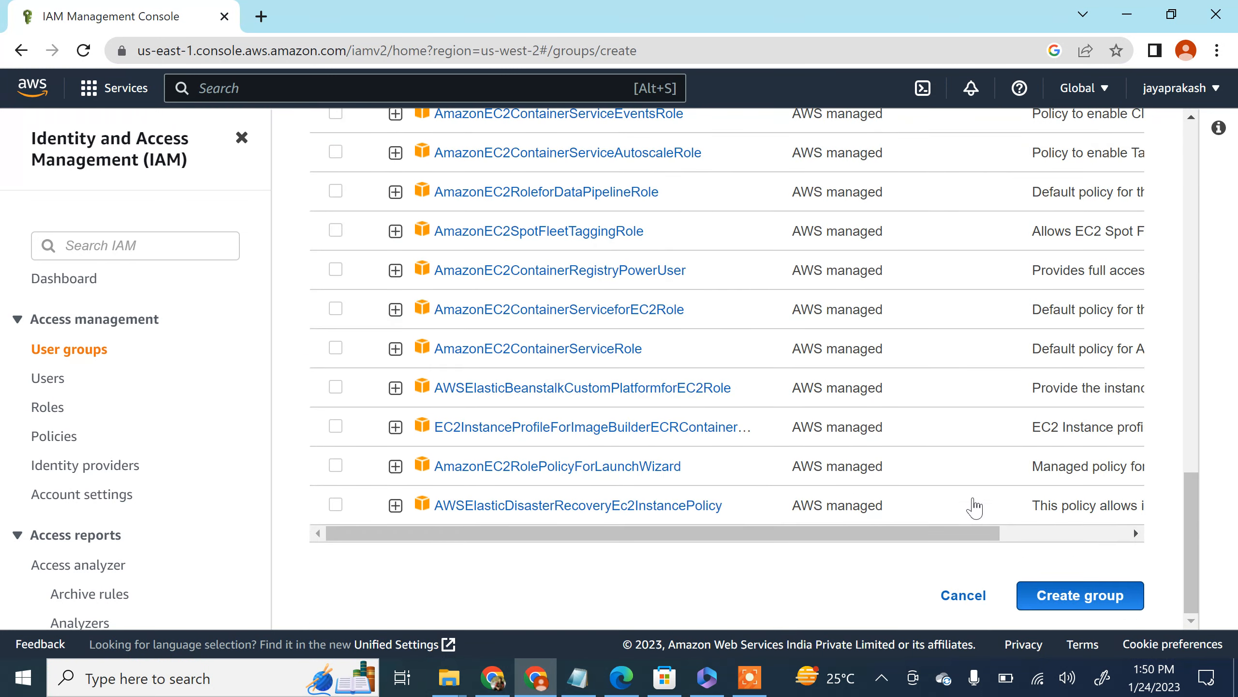
scroll(922, 475, up, 12)
scroll(886, 458, up, 3)
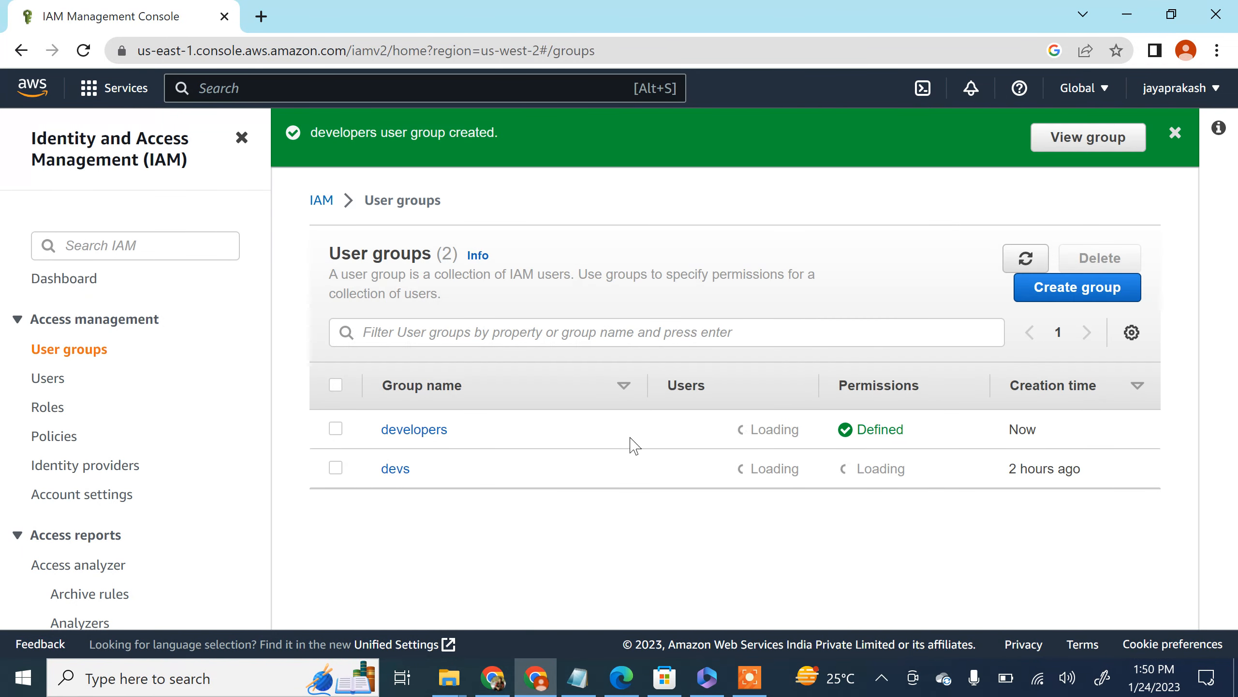
Step: Open the developers user group and examine its attached permissions policies
click(443, 431)
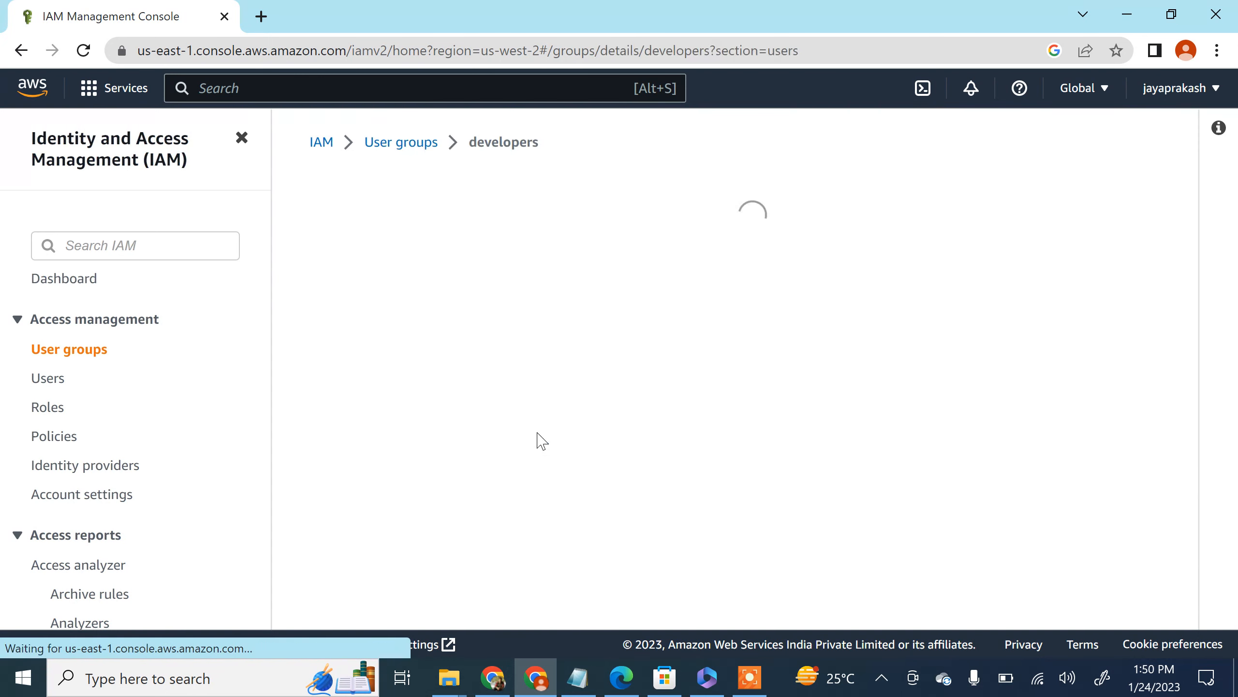
scroll(466, 388, down, 2)
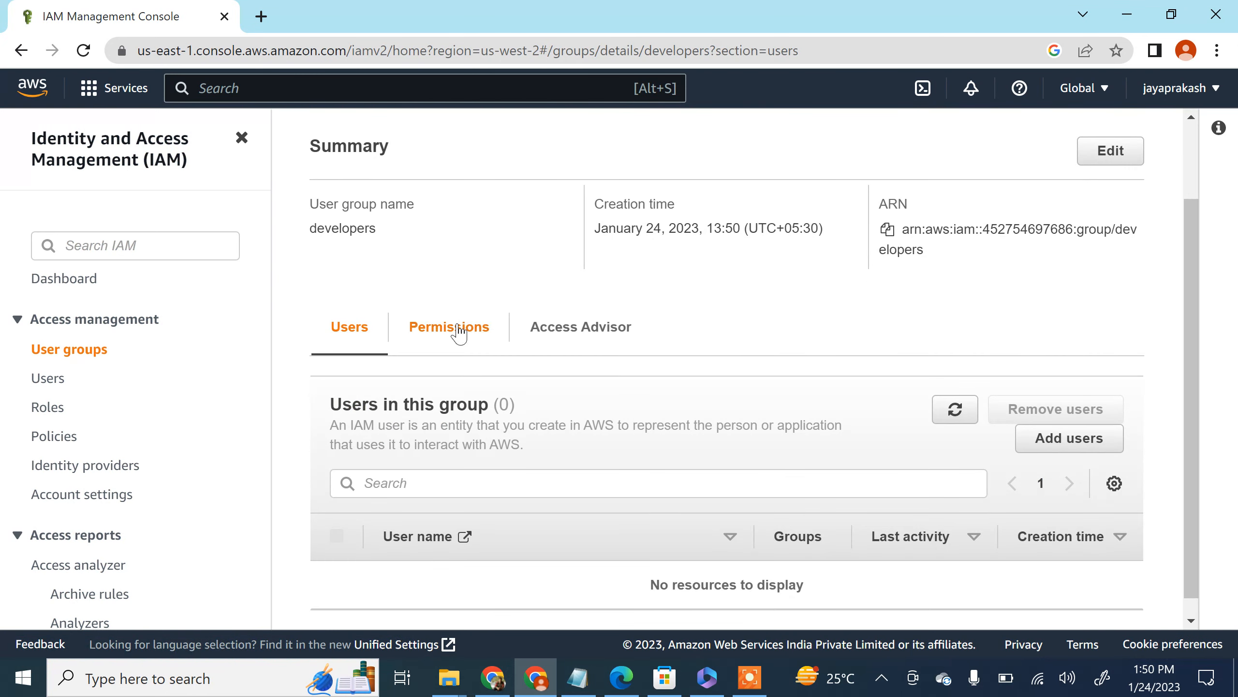
click(453, 328)
scroll(514, 404, down, 3)
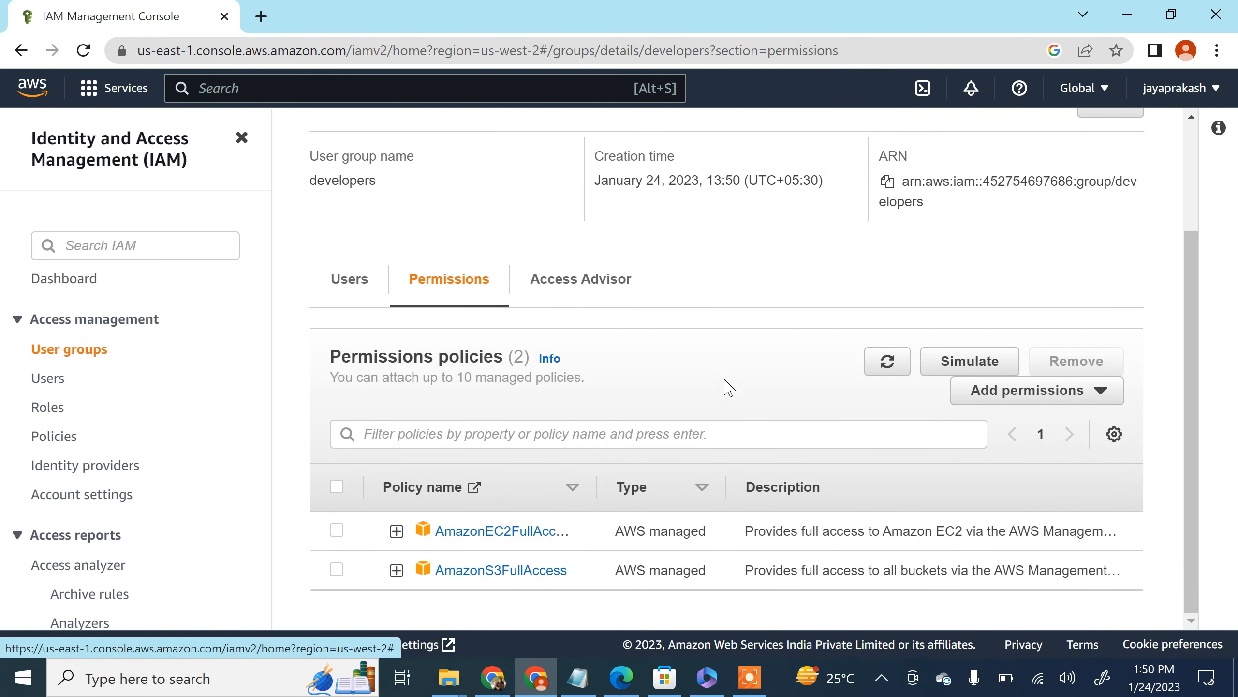
scroll(683, 380, up, 2)
scroll(445, 220, up, 1)
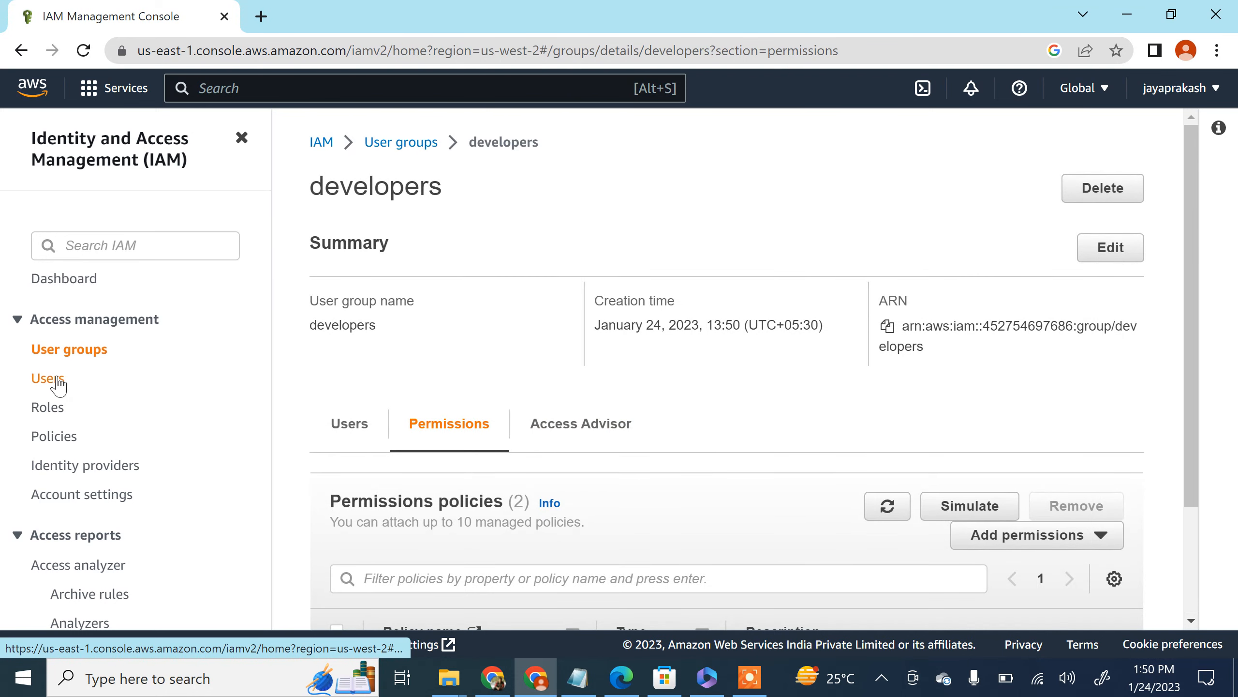
Step: Start adding a new IAM user, enter the person's user name and enable console access
click(48, 379)
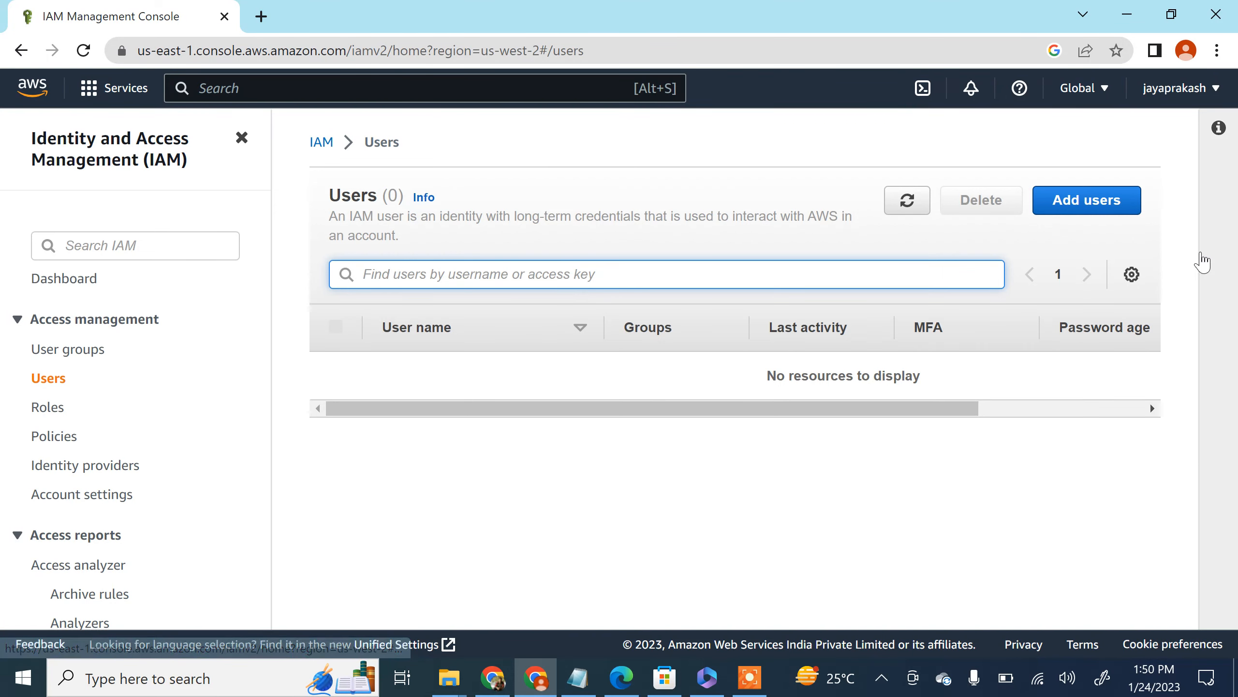
click(1092, 205)
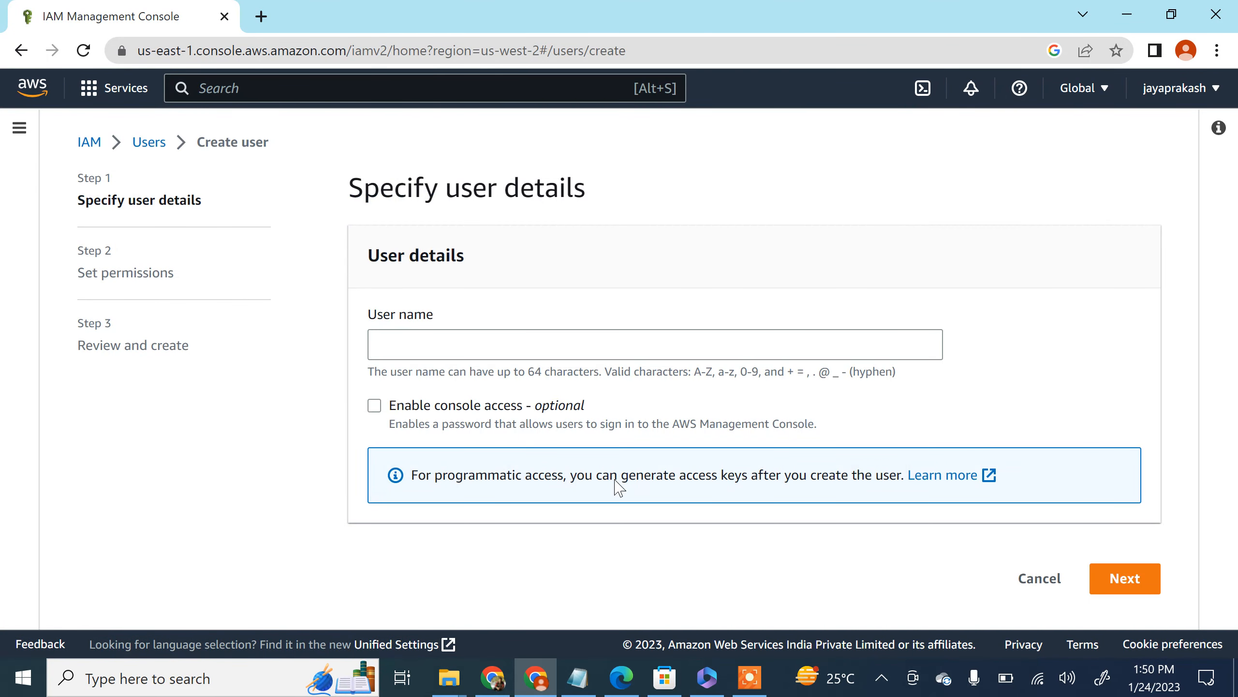
click(480, 355)
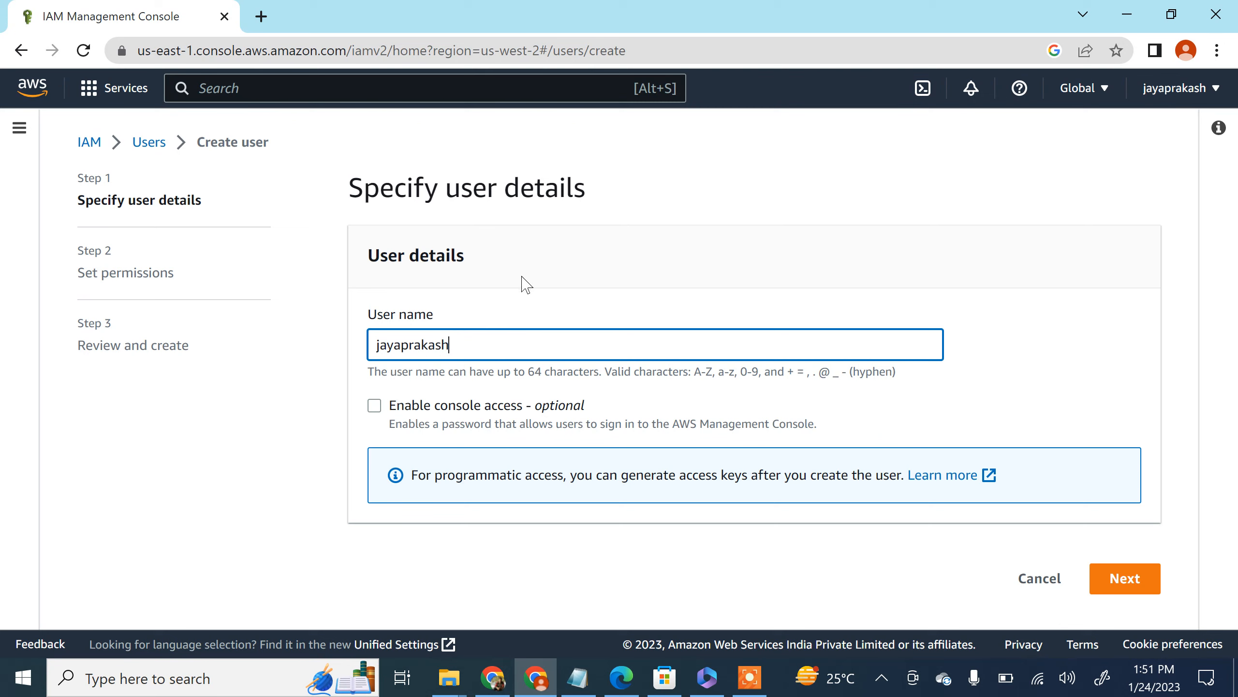
click(375, 406)
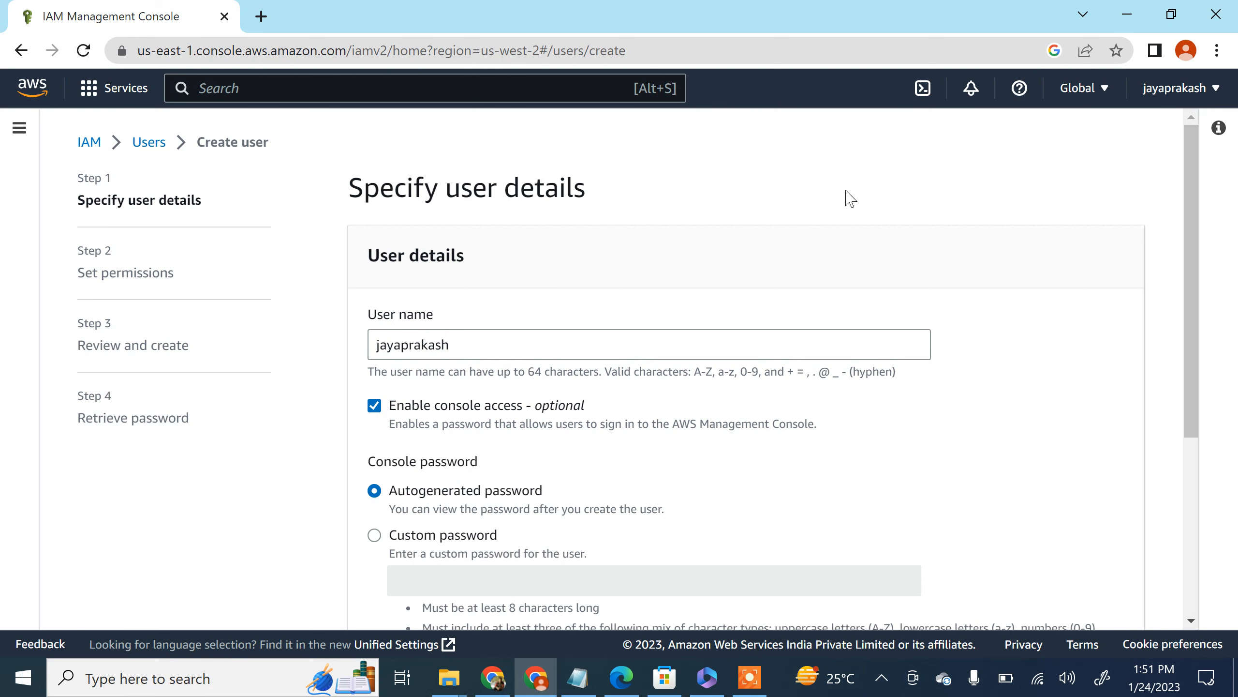
Step: Review the console password options and continue to permissions with an autogenerated password and a required password change at next sign-in
scroll(503, 312, down, 4)
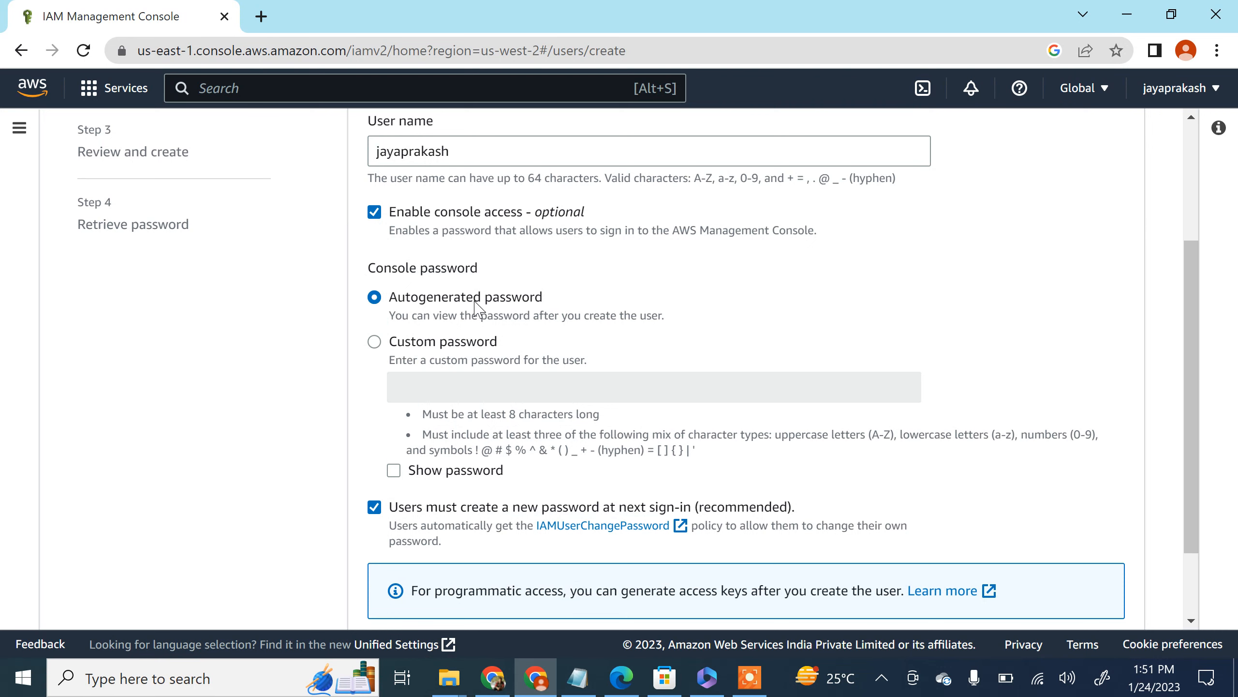
scroll(419, 336, down, 3)
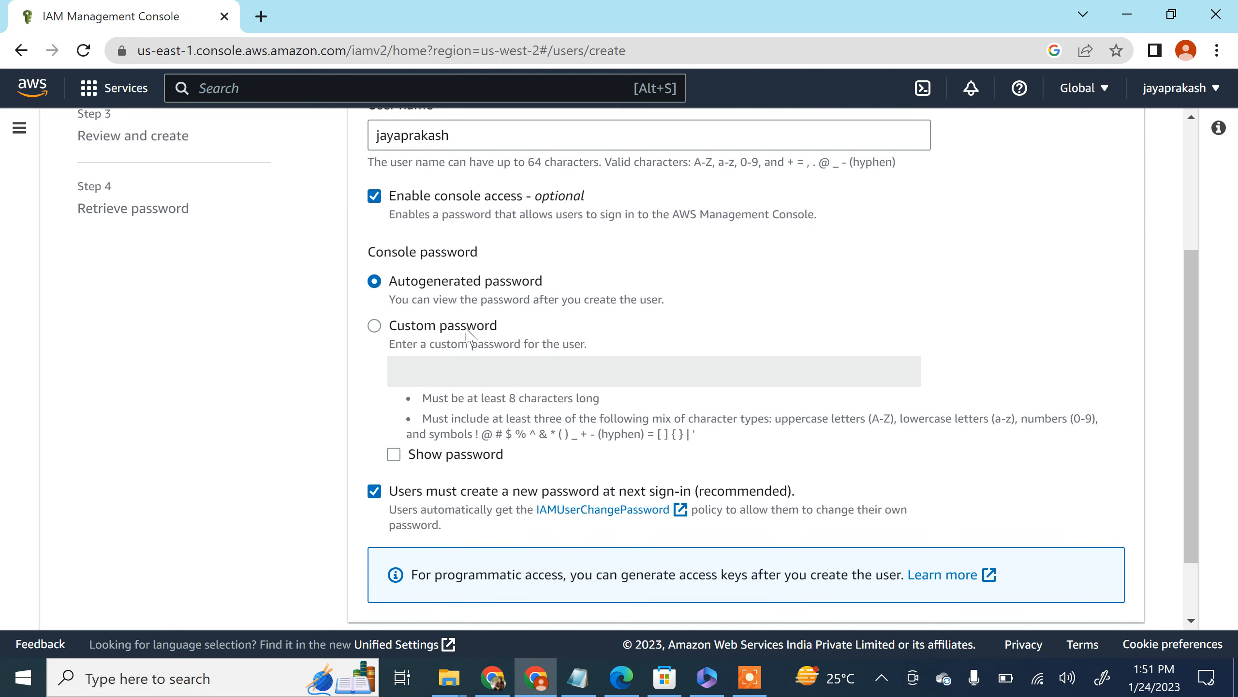
scroll(434, 270, up, 2)
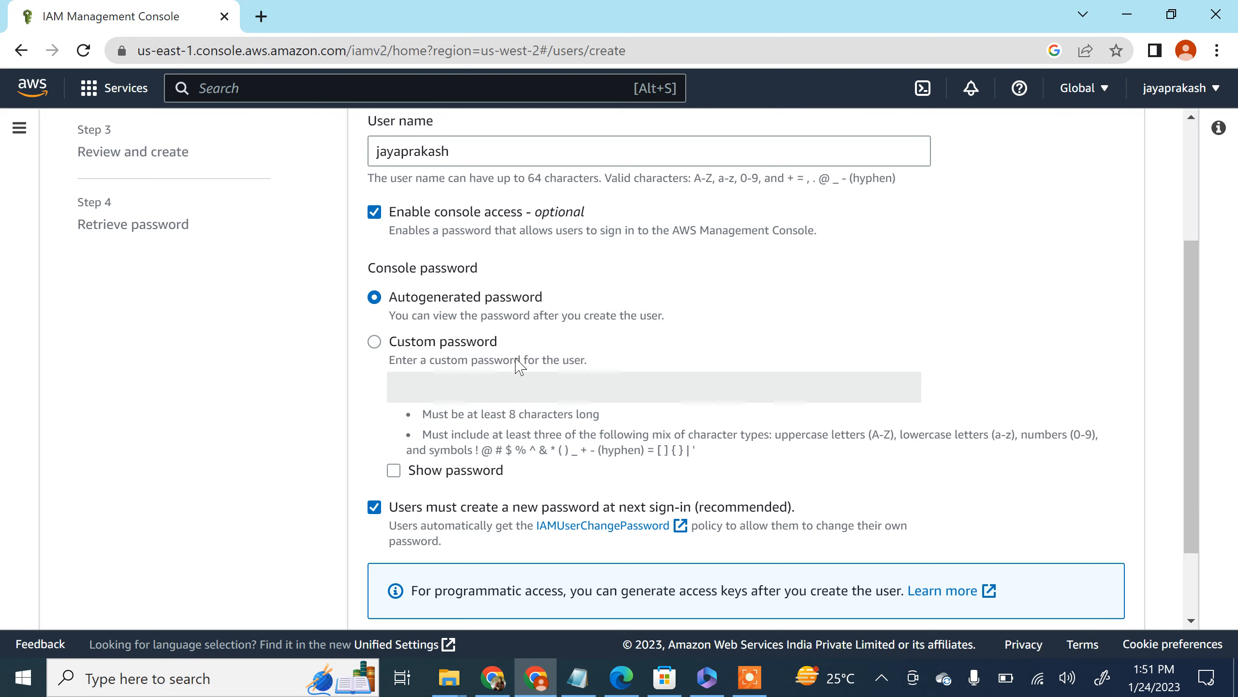
scroll(504, 380, down, 2)
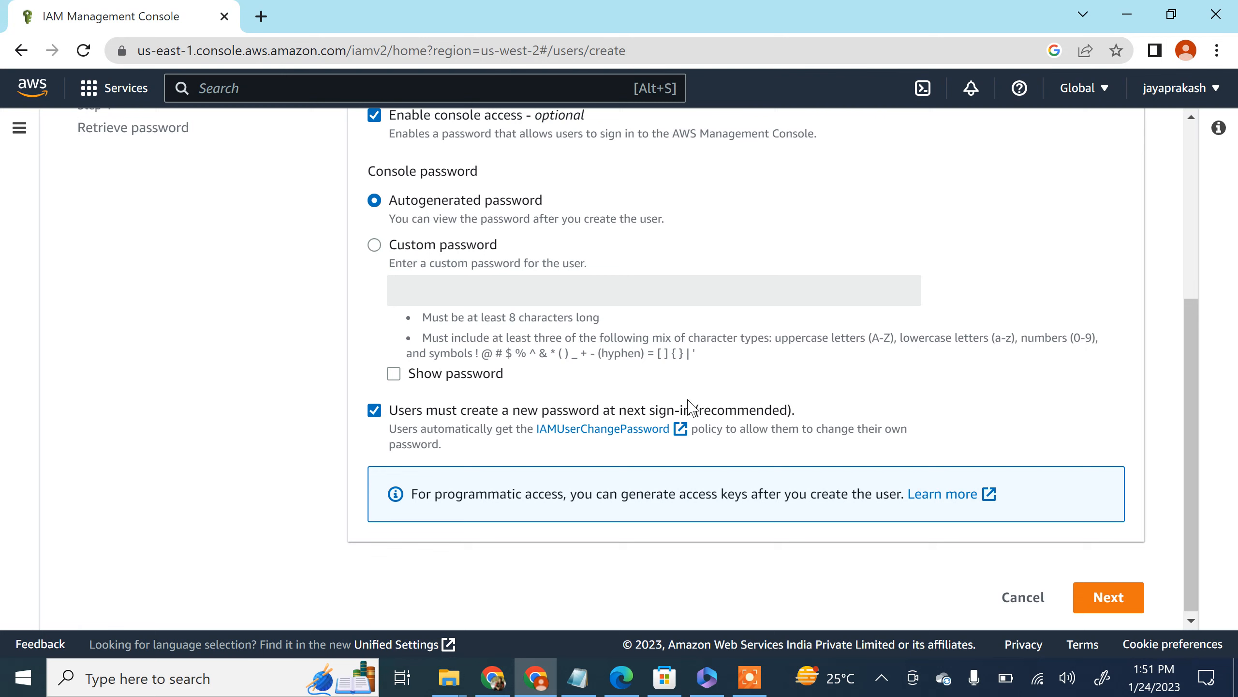
scroll(689, 409, up, 6)
scroll(484, 398, down, 2)
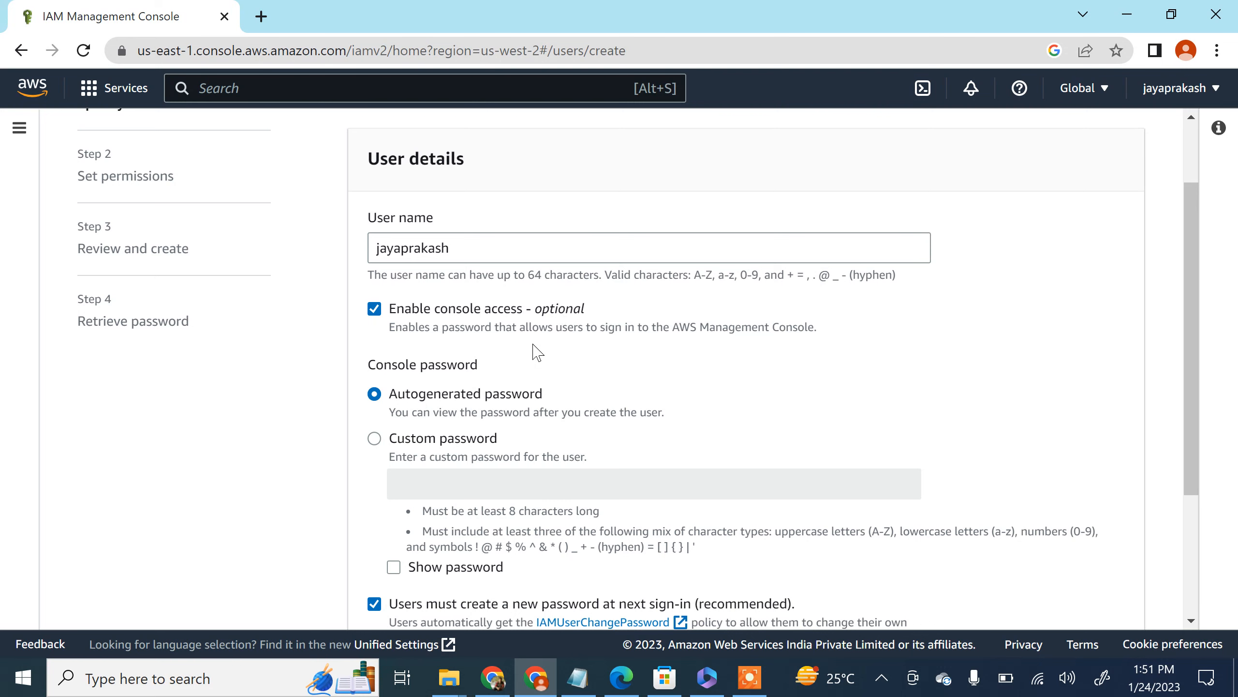
scroll(536, 354, down, 4)
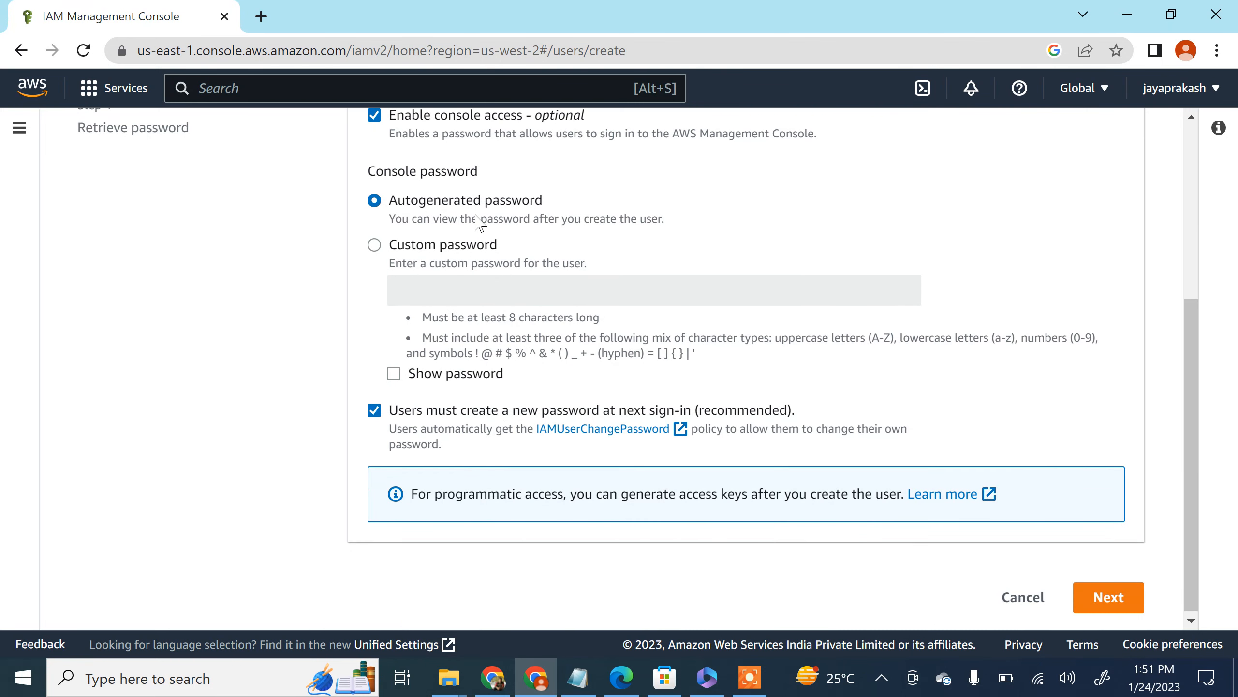
click(1107, 597)
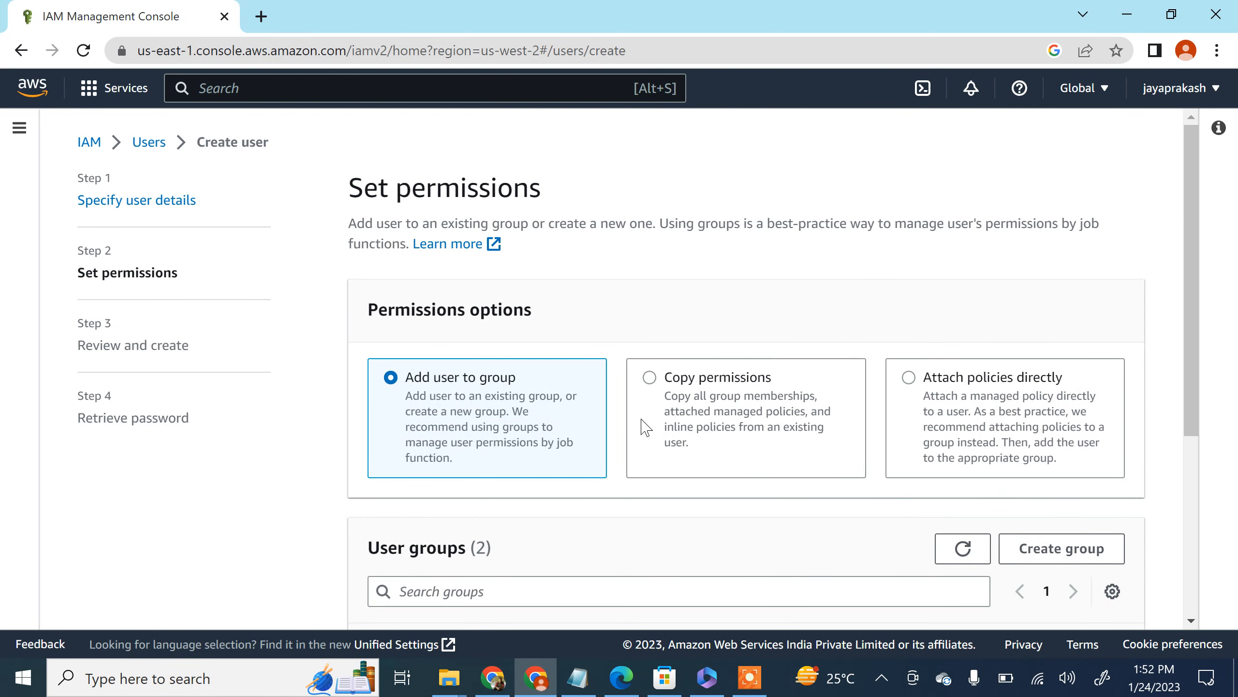
Step: Look over the permissions options and add the new user to the developers group
scroll(476, 300, down, 5)
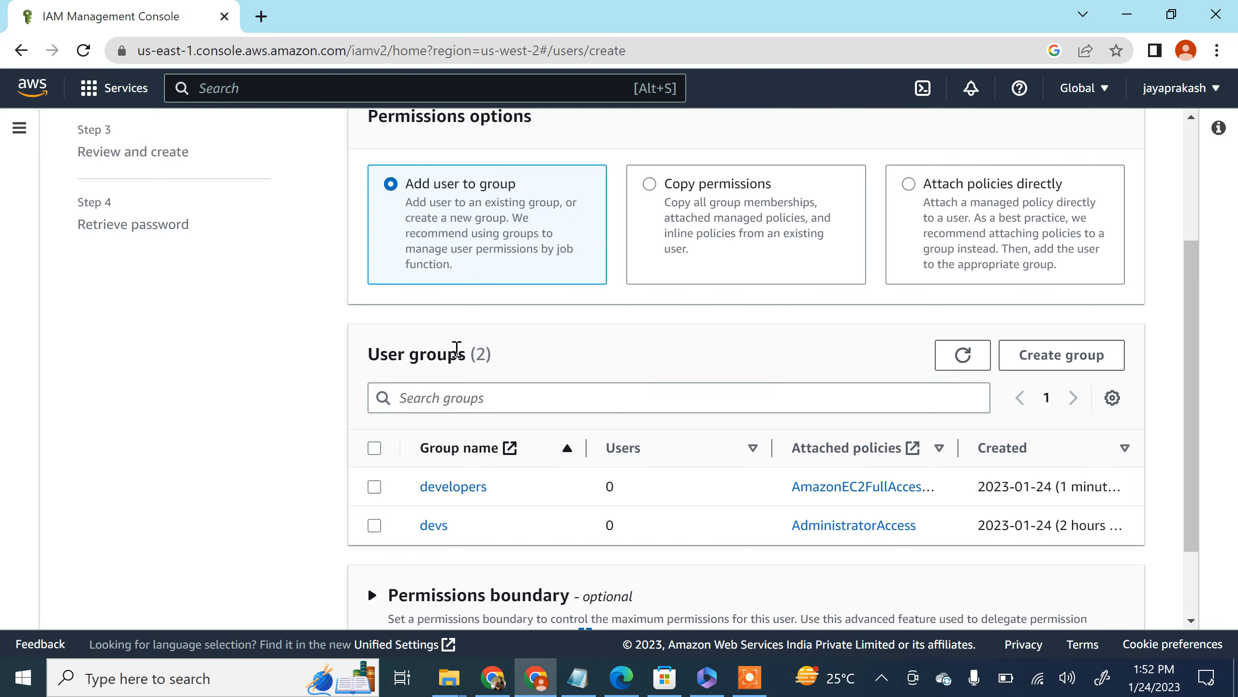
scroll(453, 344, down, 2)
scroll(483, 279, up, 6)
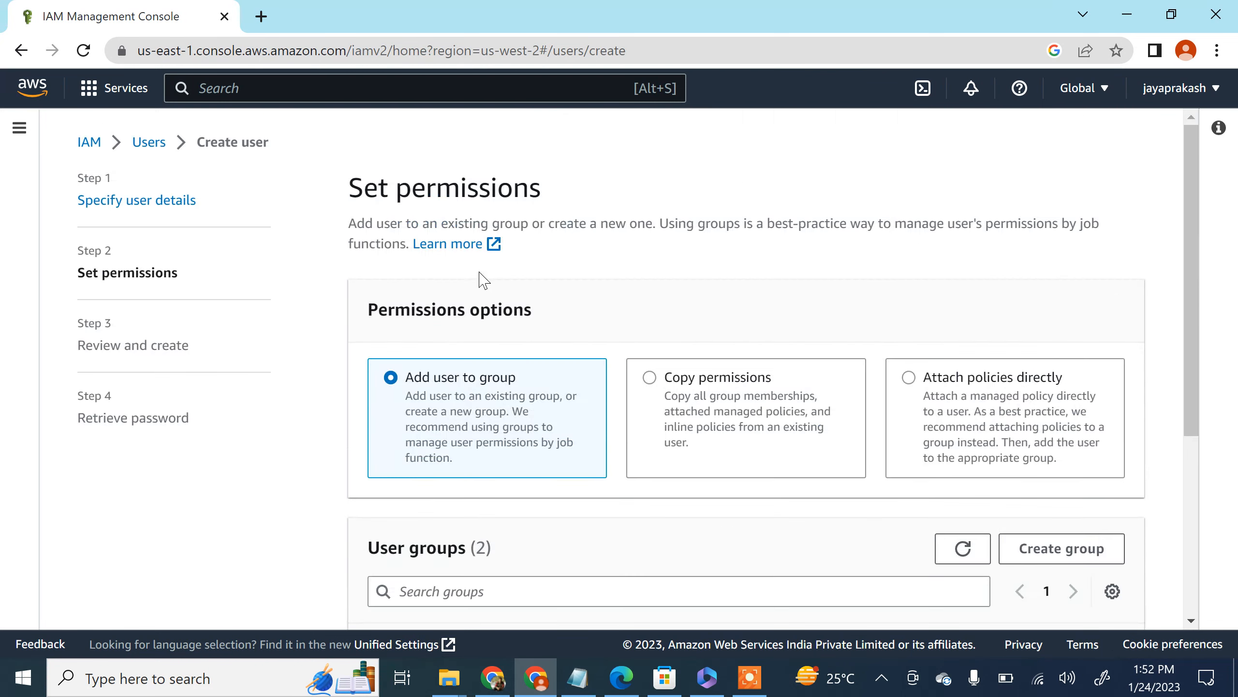
scroll(483, 279, down, 5)
click(374, 389)
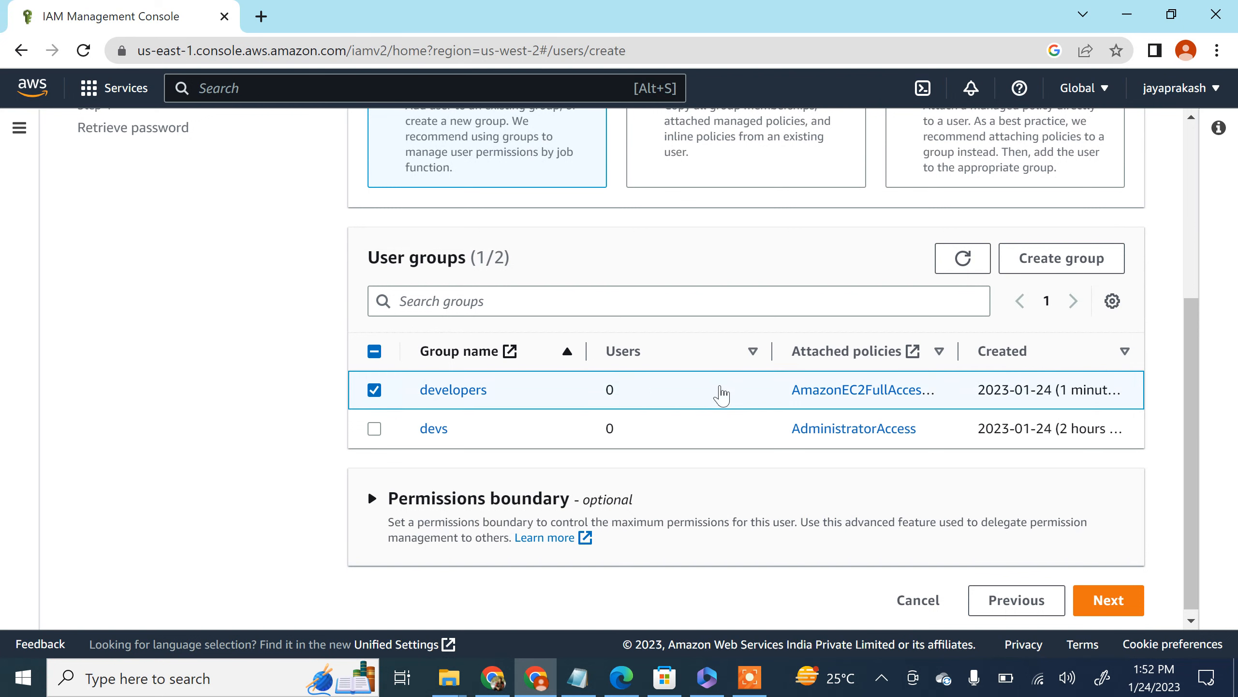
Step: Check the optional permissions boundary section without setting one and continue to the user review
scroll(789, 405, down, 1)
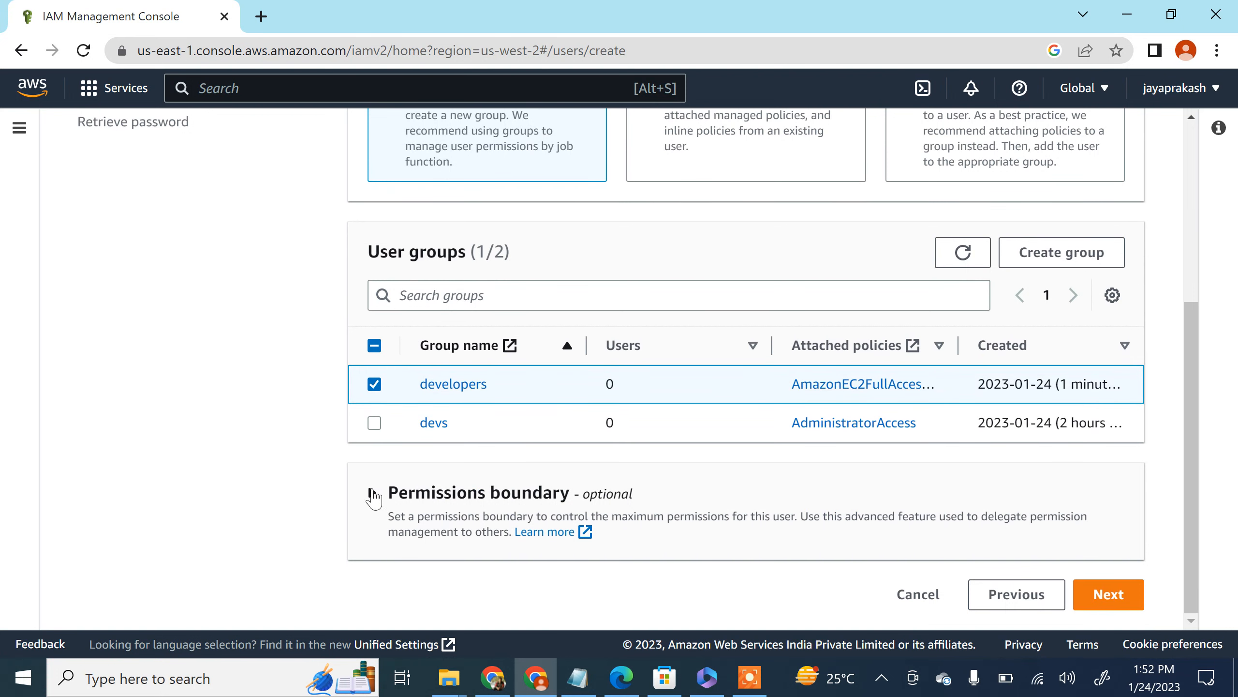
click(372, 494)
click(372, 494)
scroll(1178, 438, up, 3)
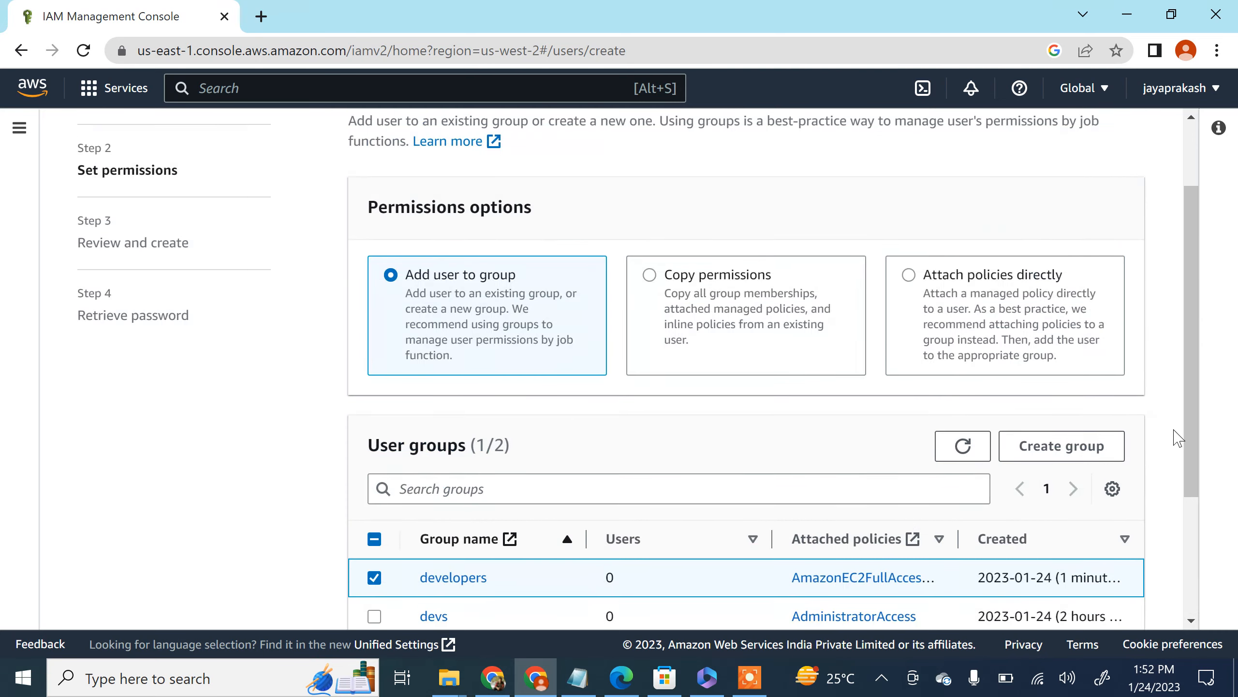
scroll(1146, 414, down, 1)
scroll(1117, 391, up, 3)
scroll(1034, 376, down, 5)
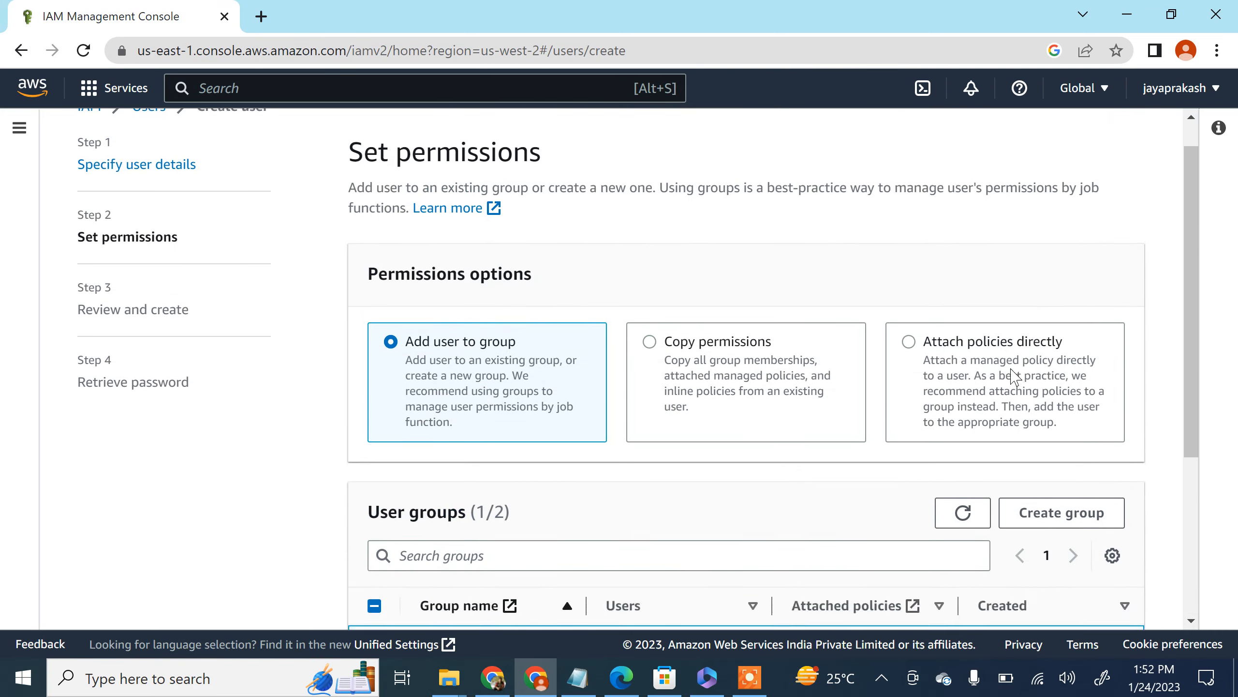
click(1122, 597)
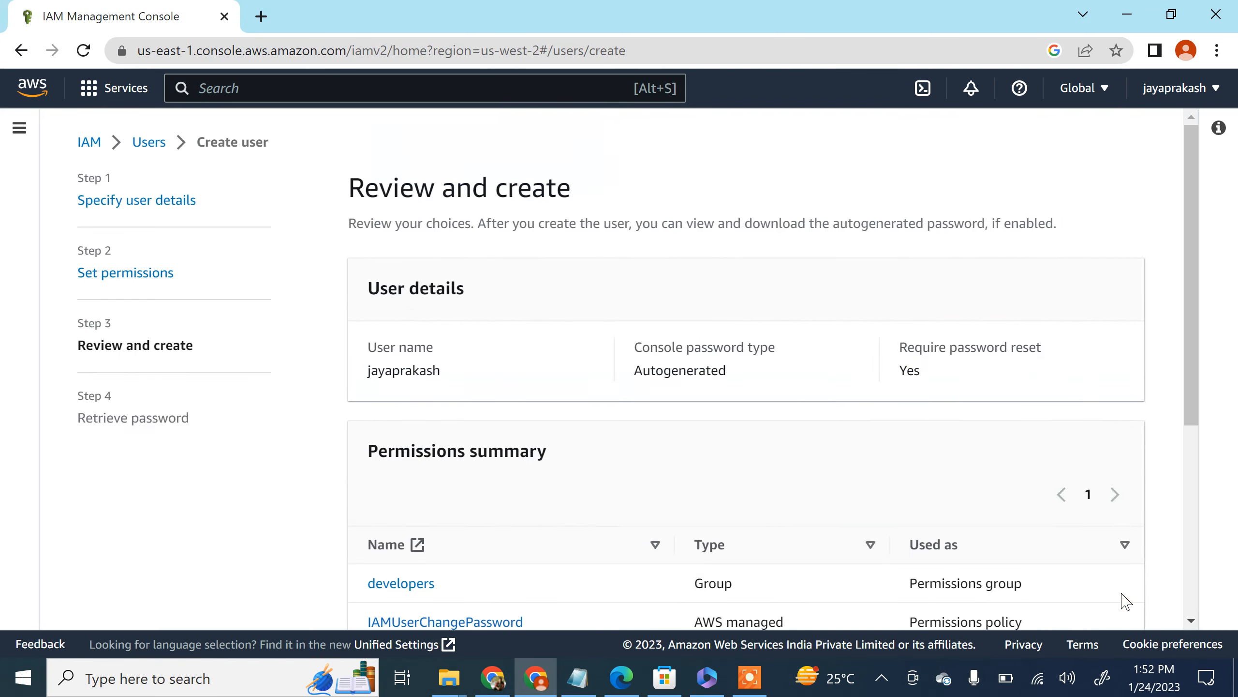
Step: Review the user details and permissions summary, create the user, and check the user name in the console sign-in details
scroll(658, 463, down, 3)
scroll(586, 424, up, 2)
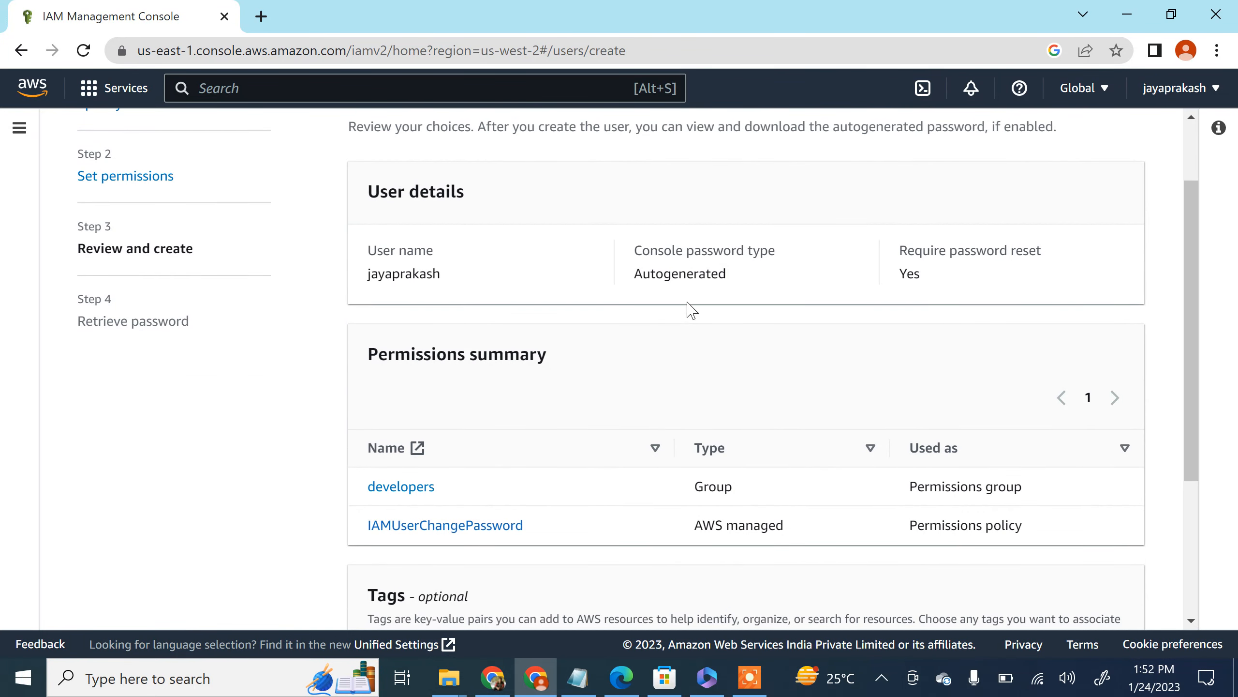
scroll(900, 356, down, 5)
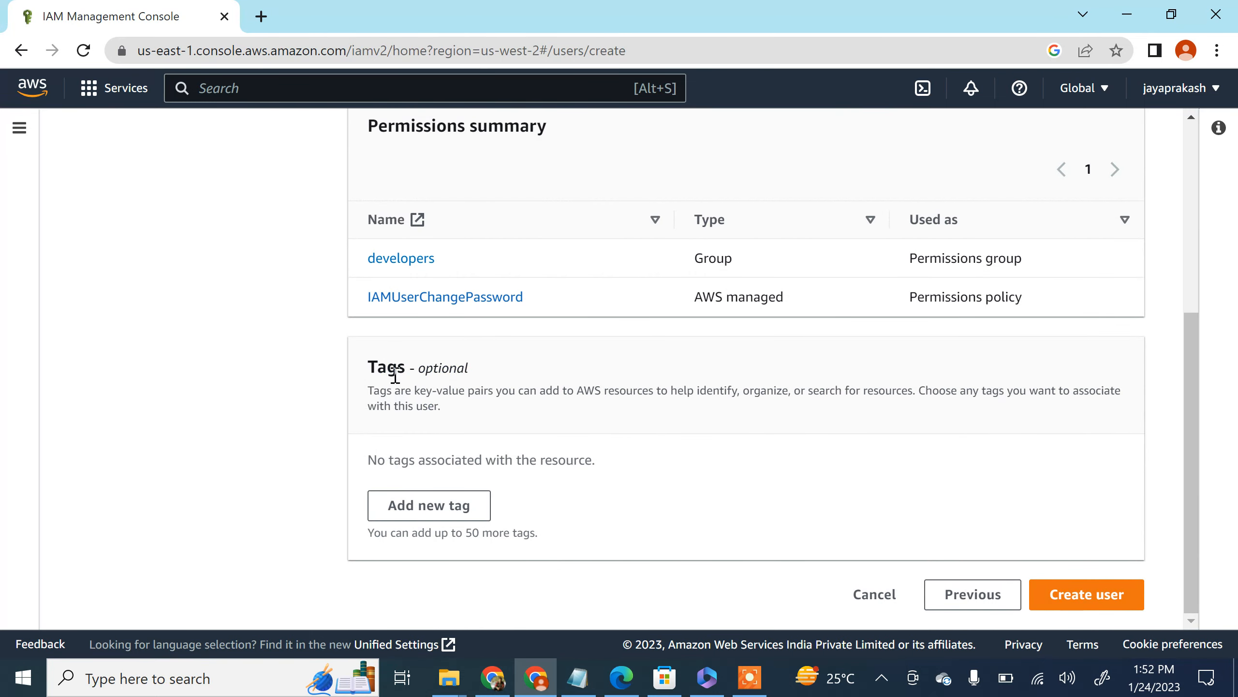
click(1101, 600)
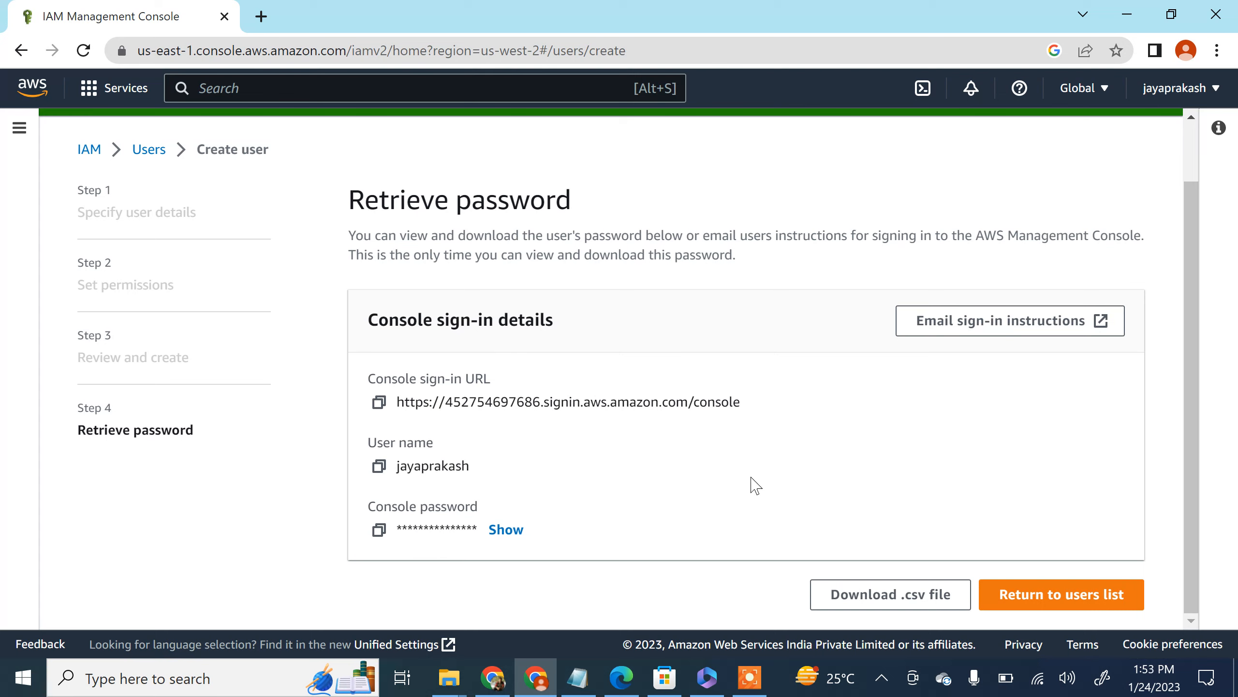
double_click(418, 466)
click(512, 466)
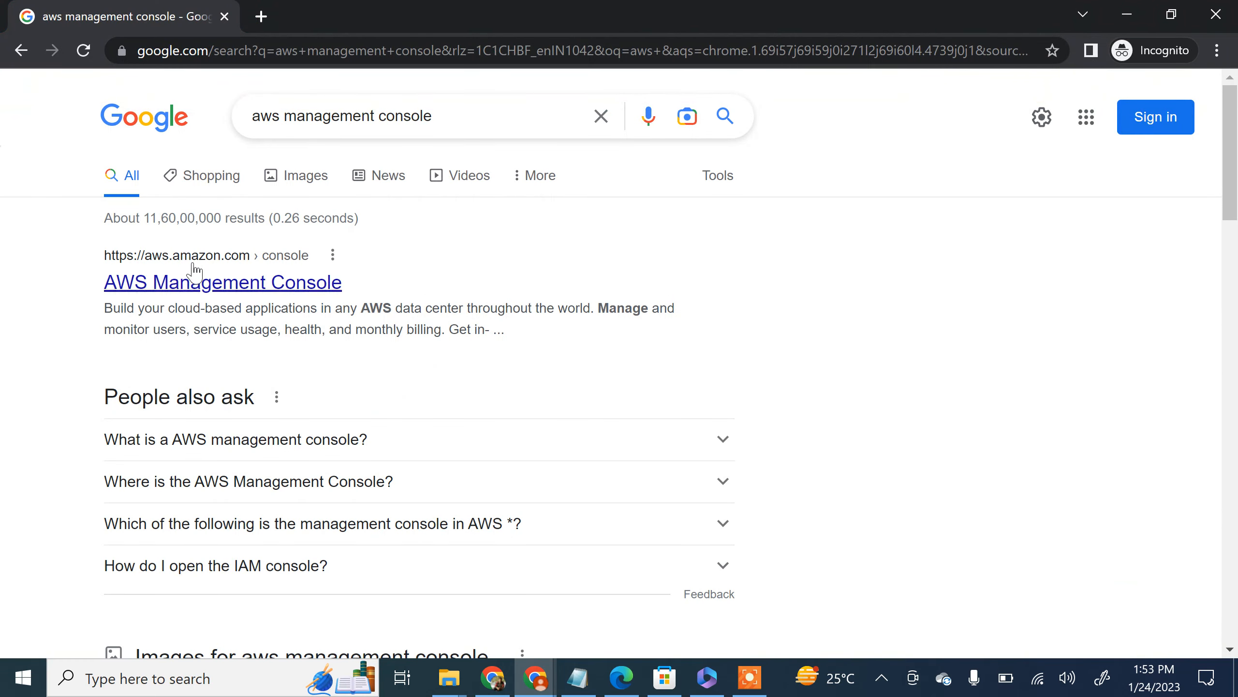
Step: Open the AWS Management Console sign-in page from the incognito search results, choose IAM user sign-in and submit the account ID
click(218, 285)
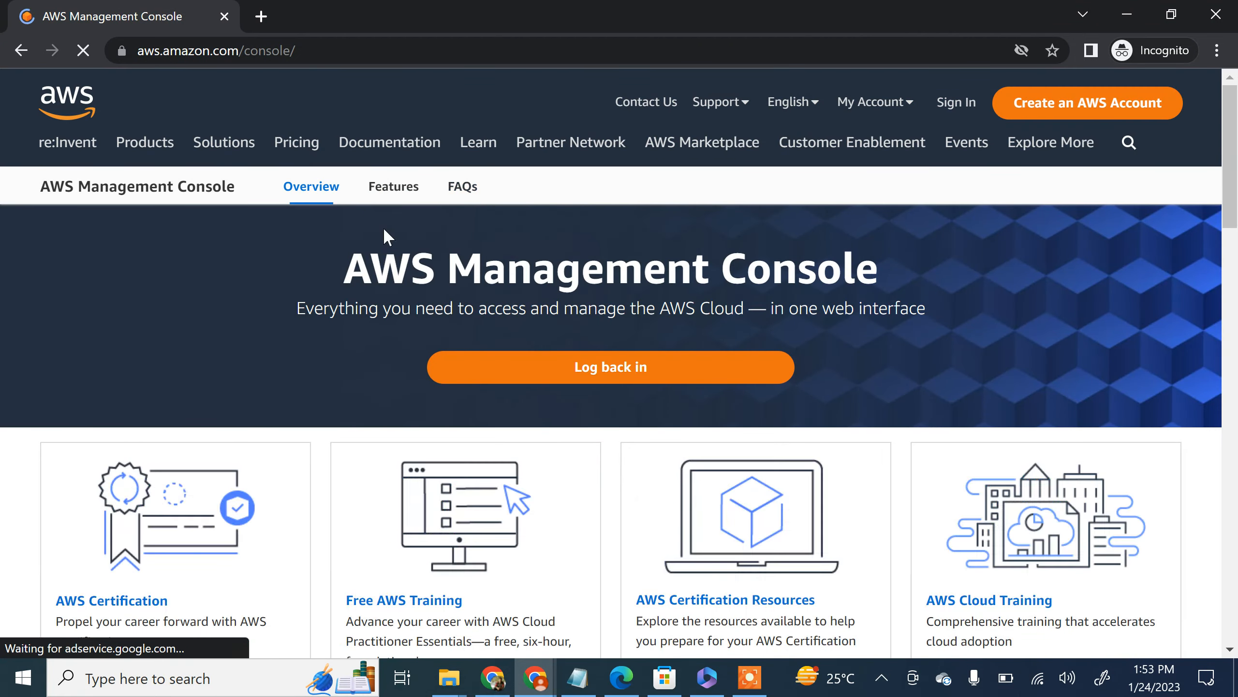
click(643, 375)
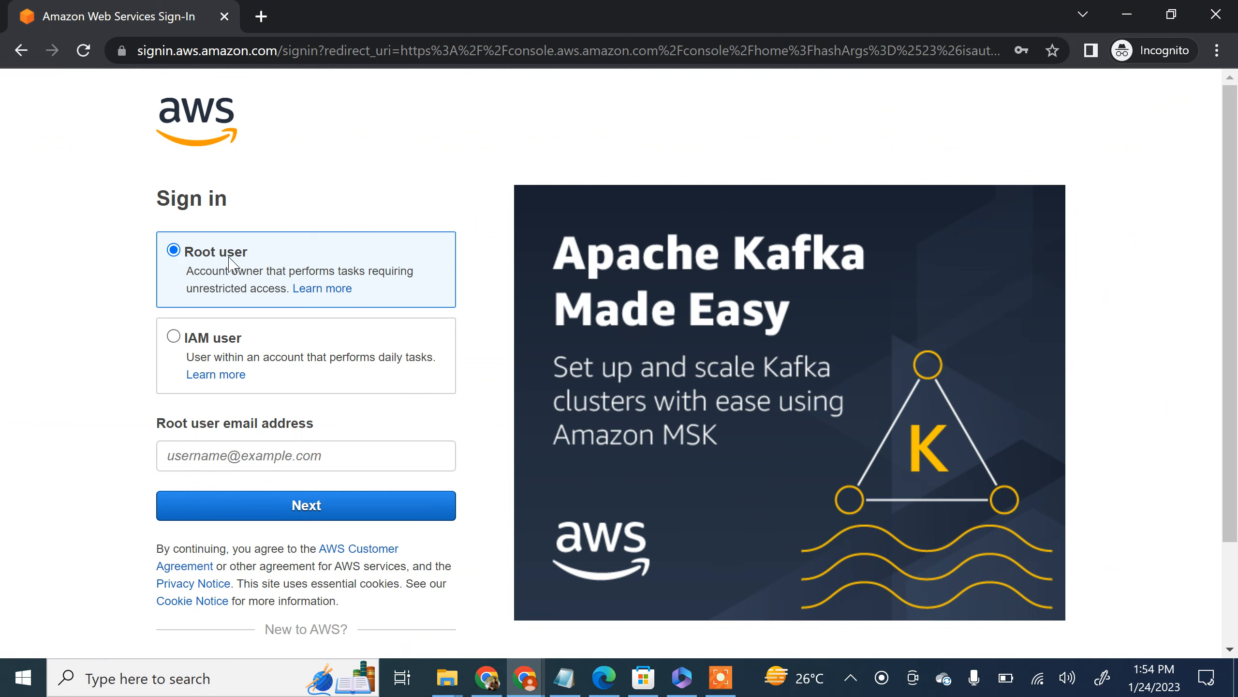
click(176, 340)
click(197, 446)
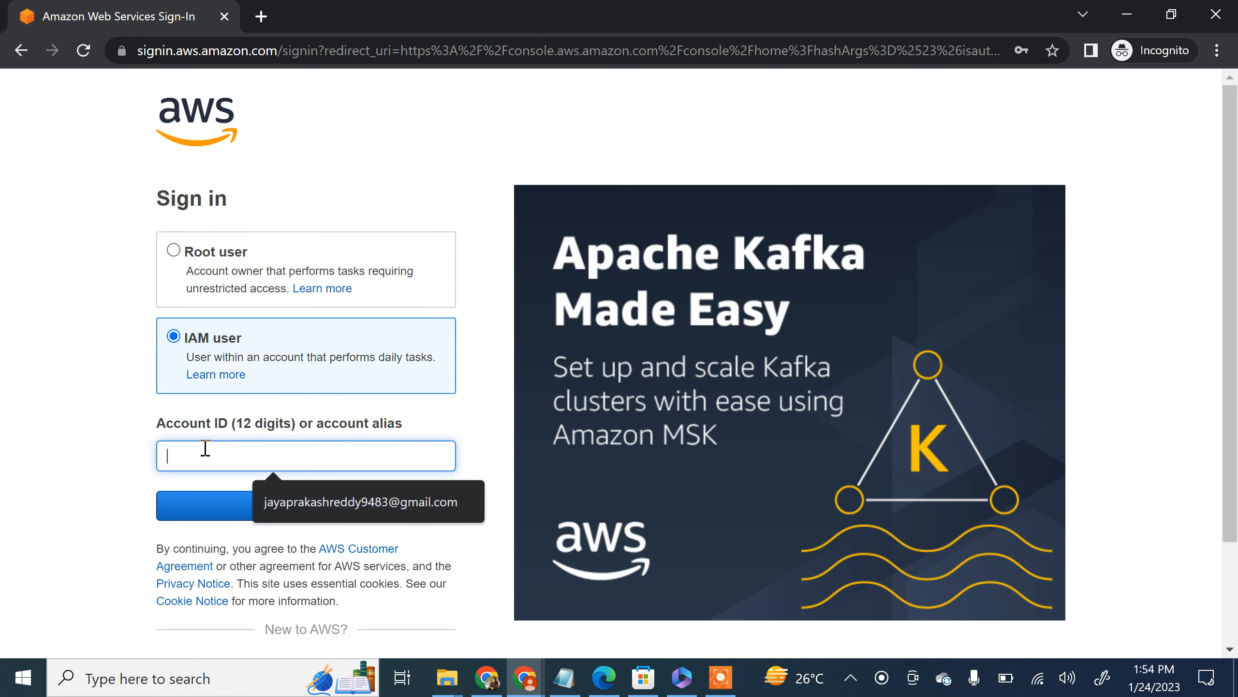
click(125, 438)
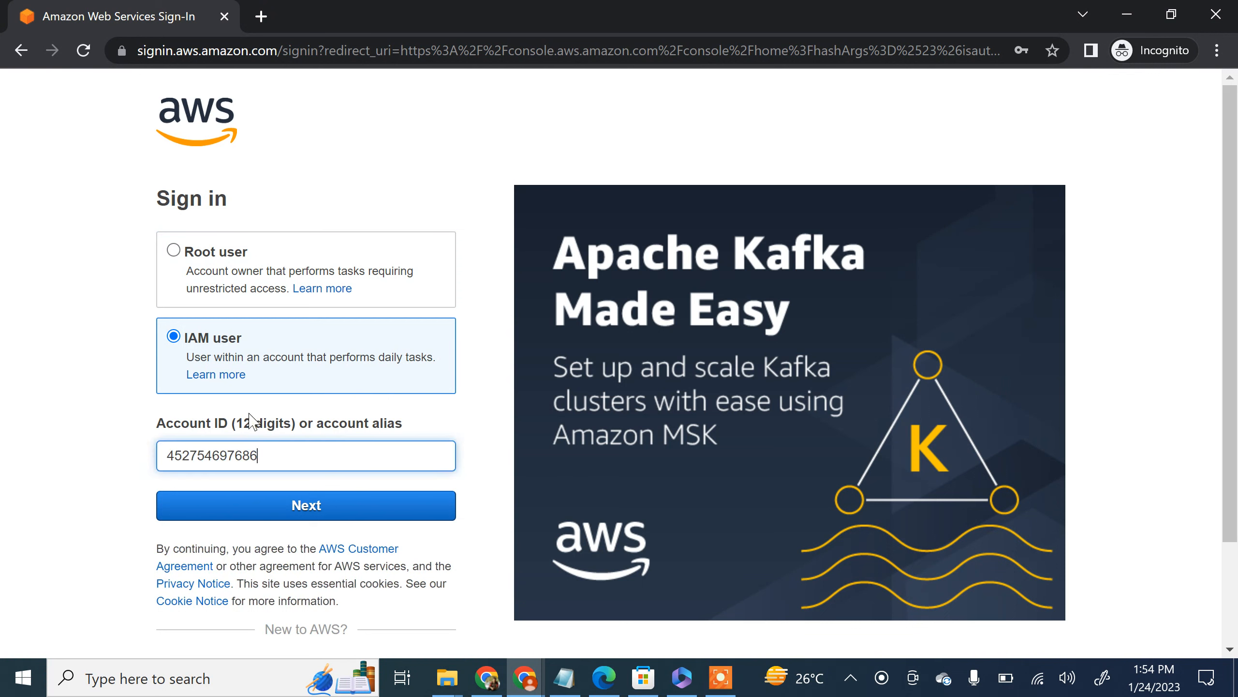
click(349, 512)
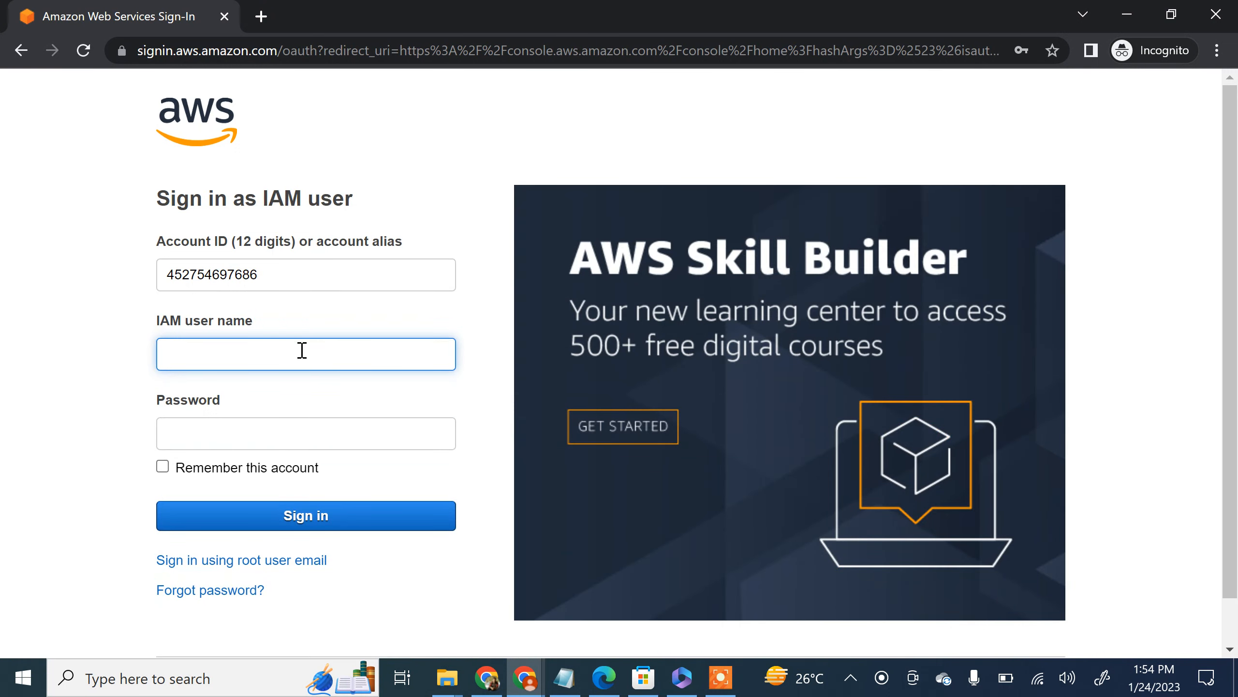
Step: Enter the new user's IAM user name and account password on the IAM sign-in form and sign in
click(228, 353)
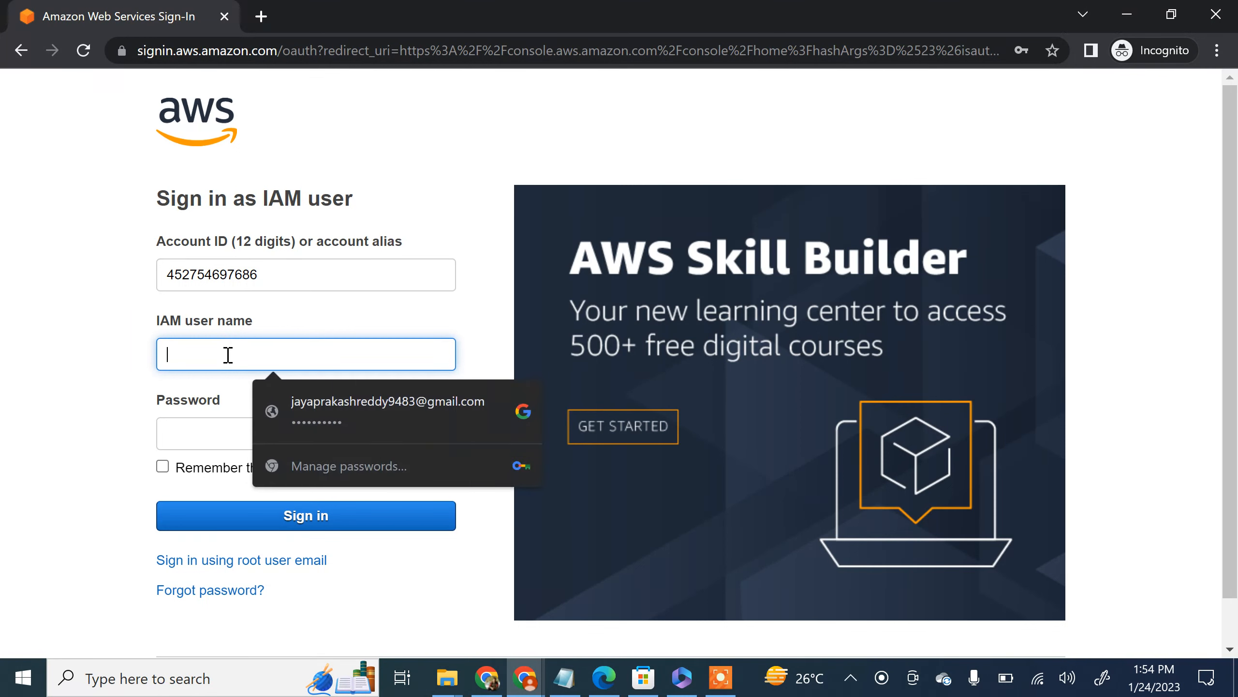
click(86, 344)
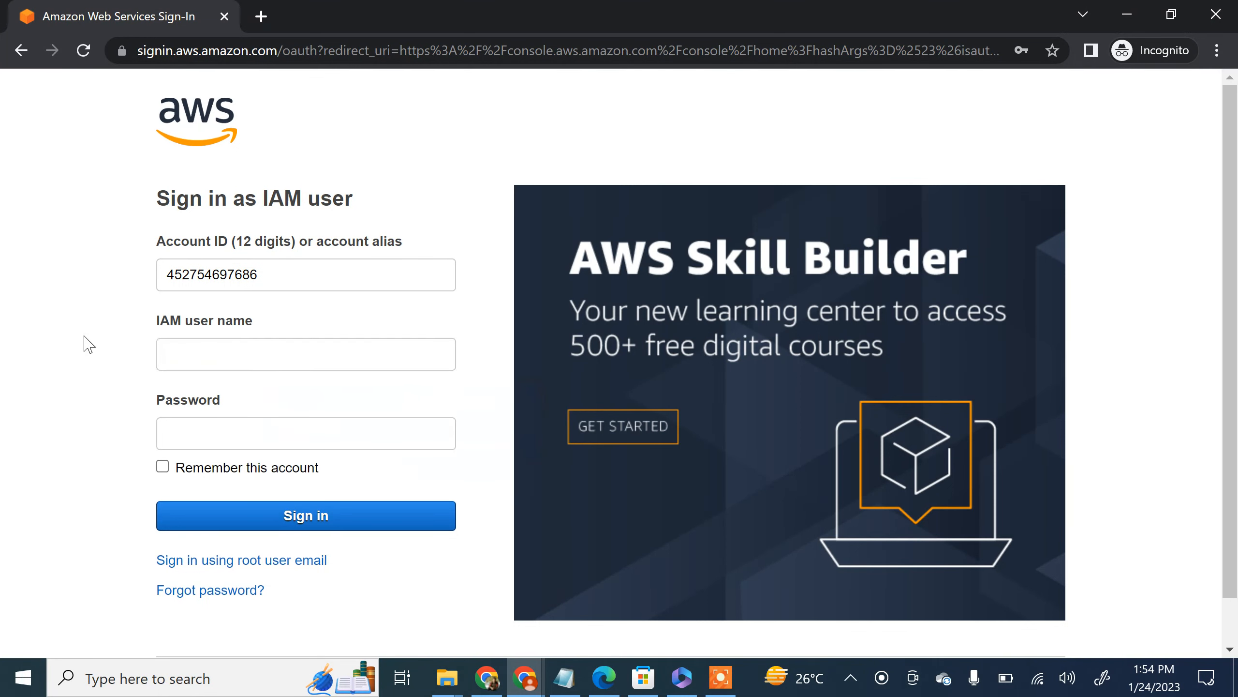
click(160, 363)
text(jayaprakash)
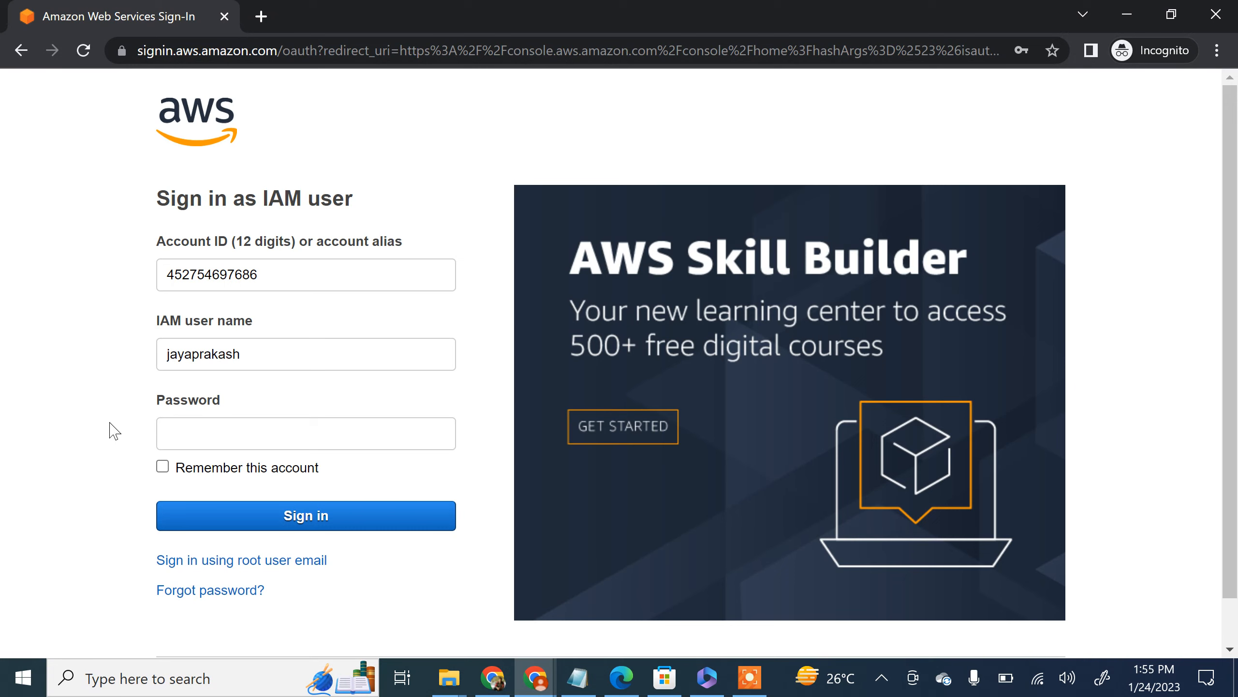
text(********)
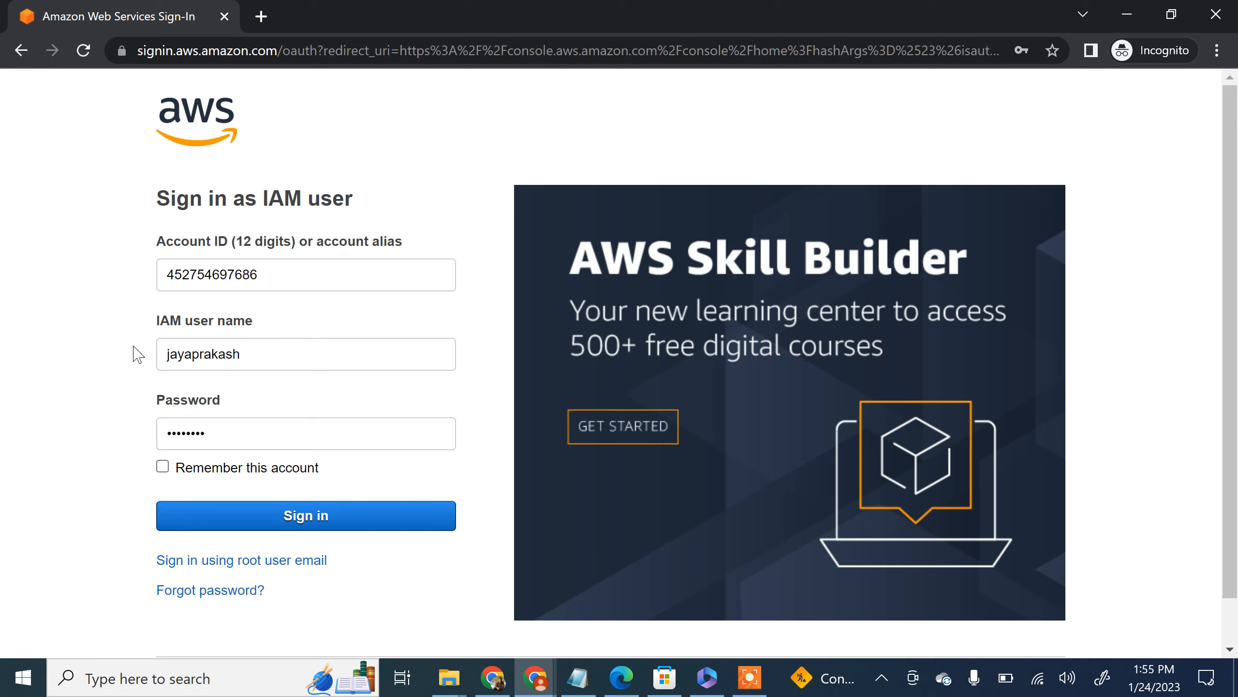
click(323, 524)
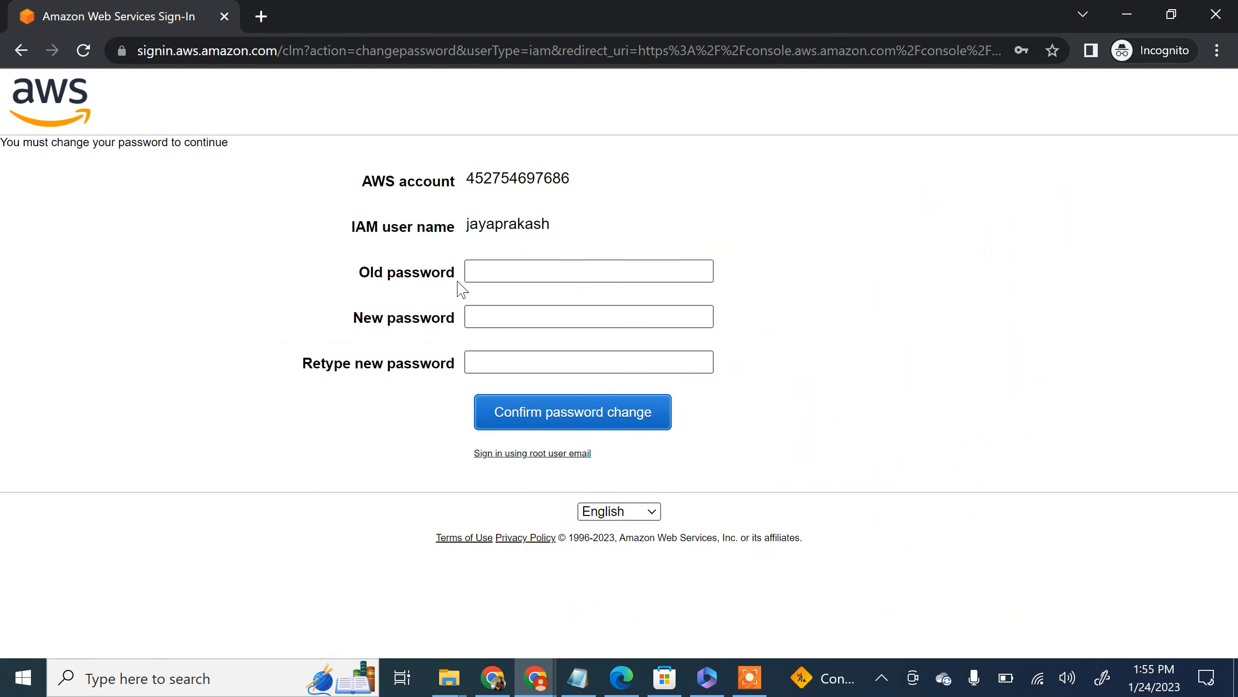
Step: Replace the user's old password with a new one and dismiss the introductory tips in the AWS console
click(480, 266)
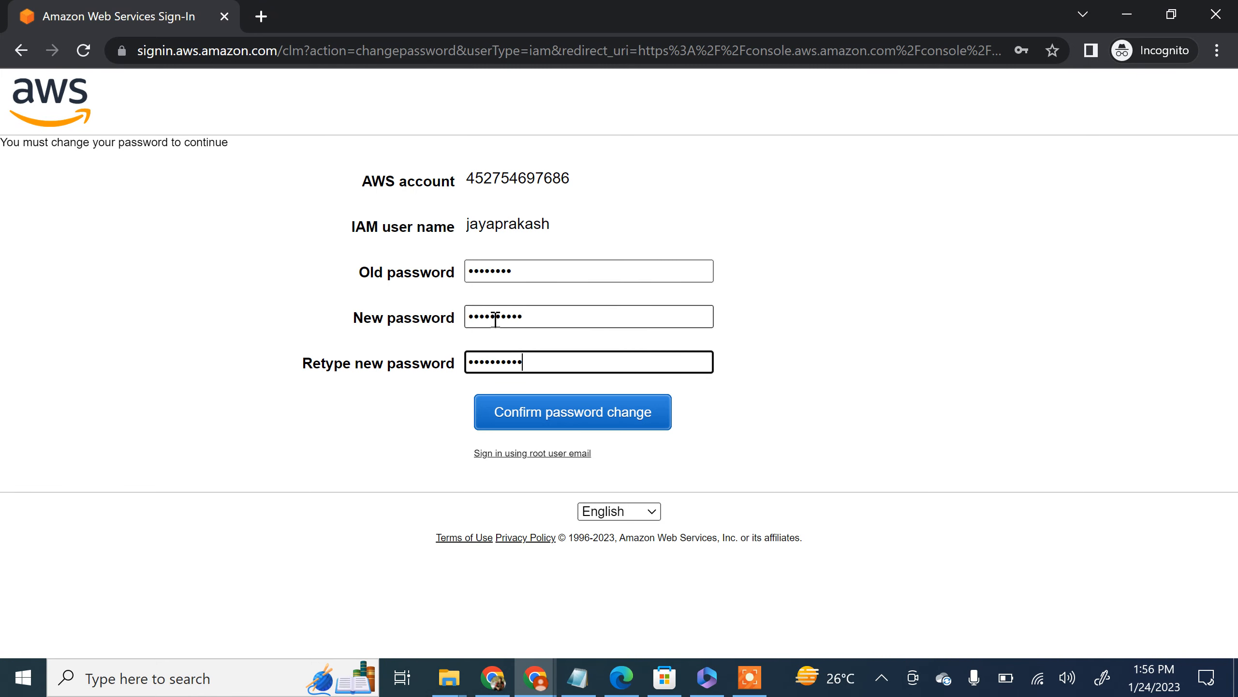
click(587, 418)
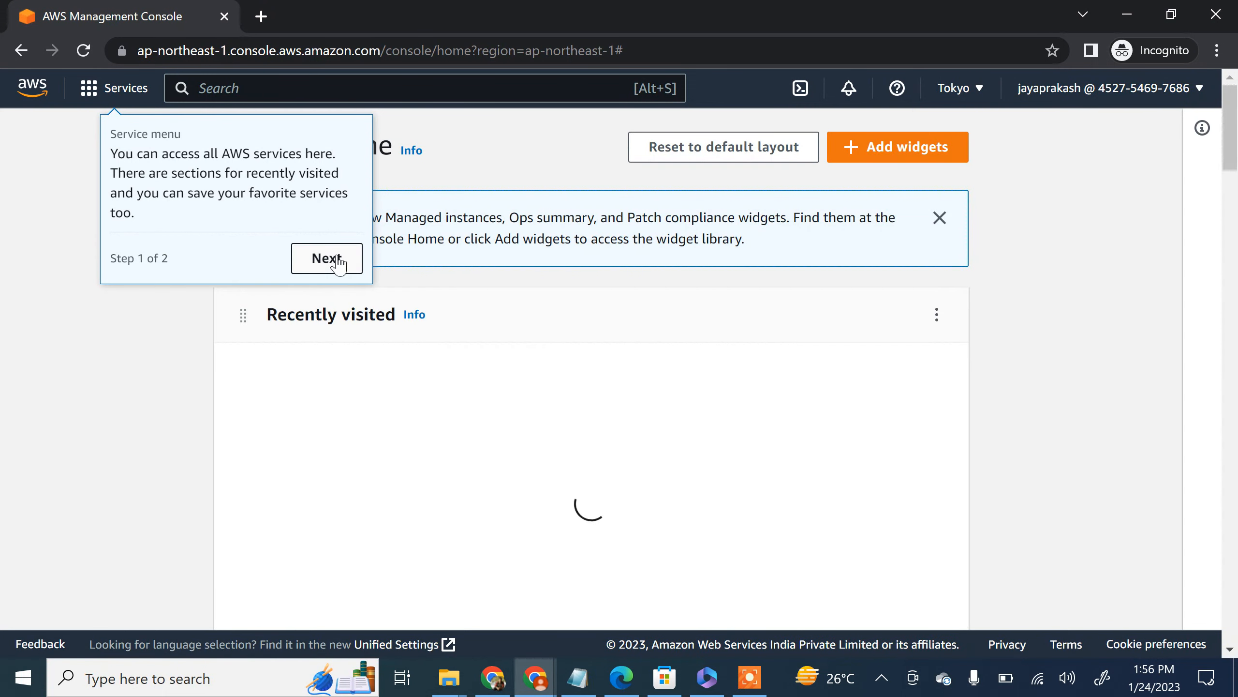
click(338, 266)
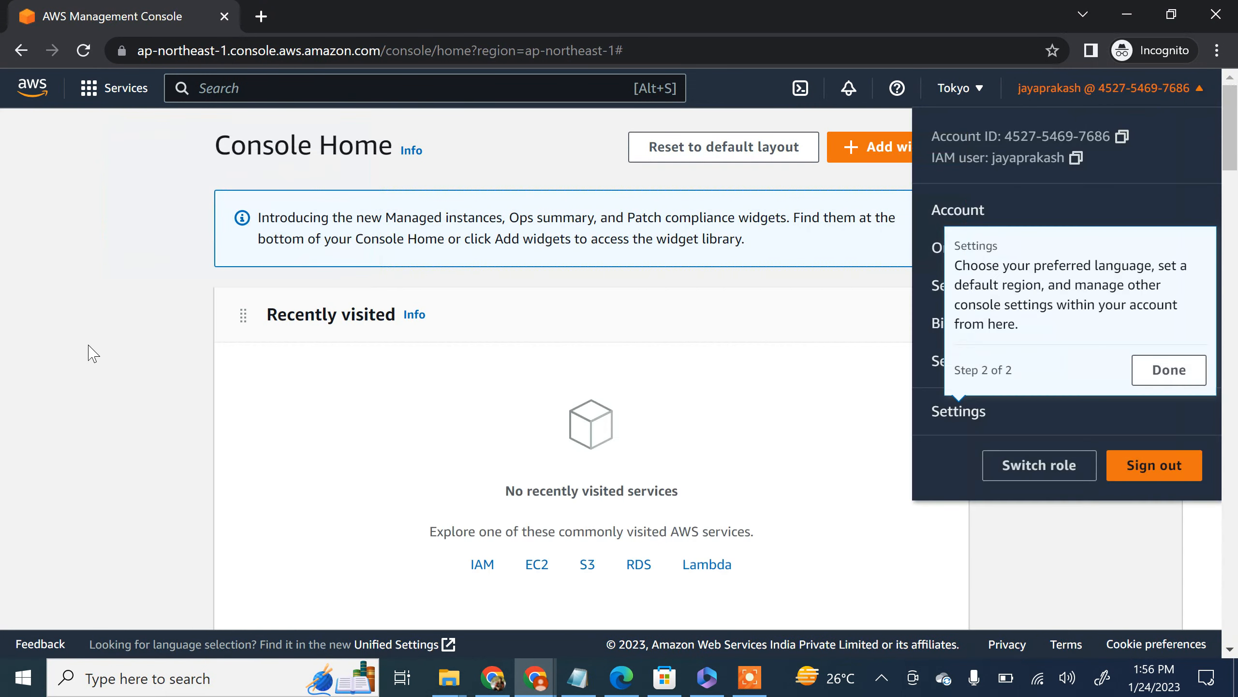
click(155, 391)
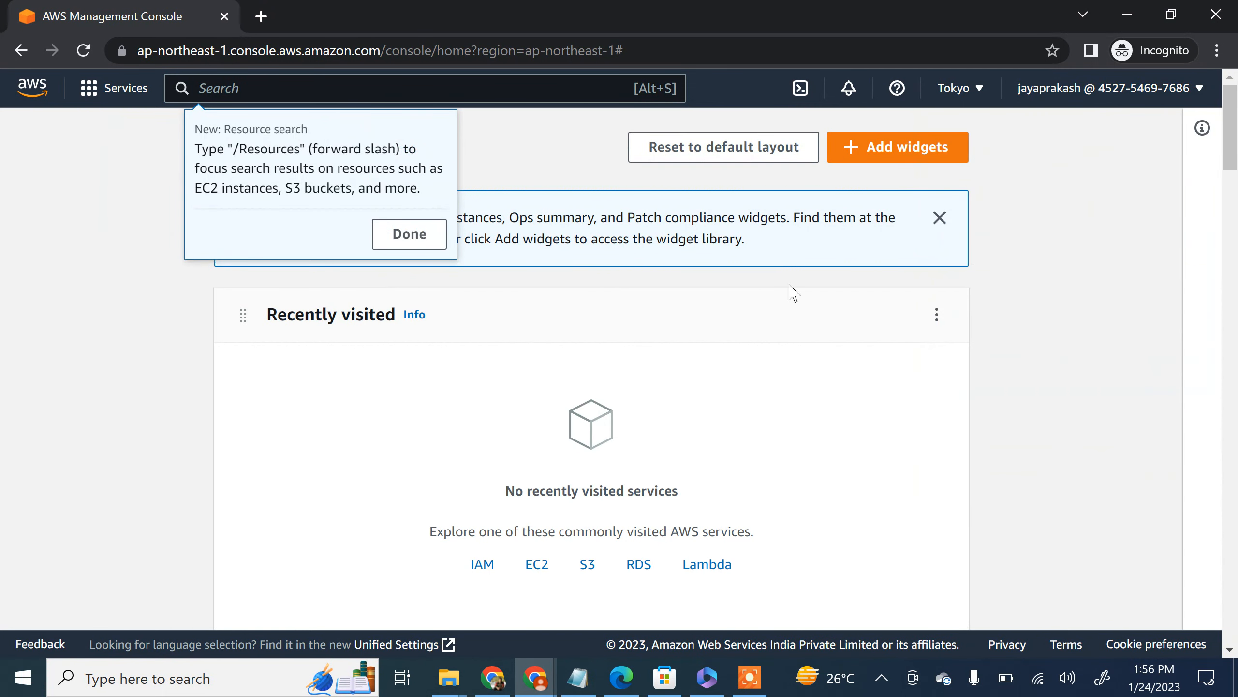
click(410, 234)
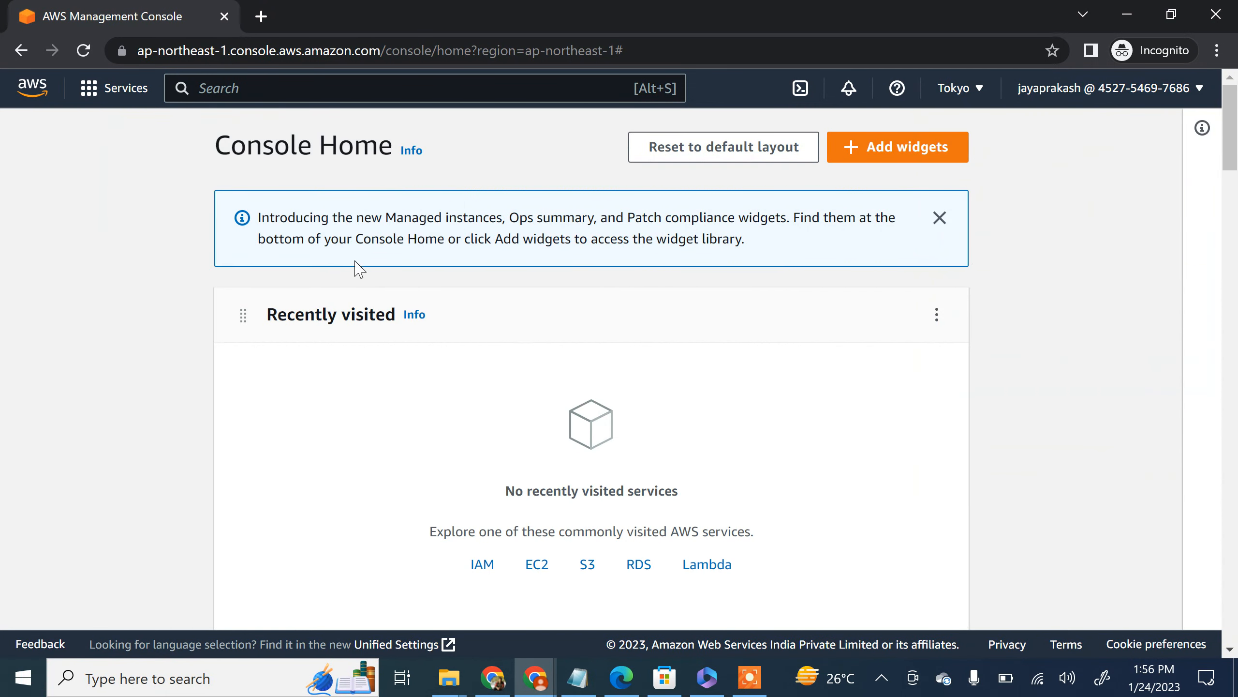
Step: Search for s3, open the S3 service, and look over the Create bucket form before returning to the Amazon S3 page
click(324, 89)
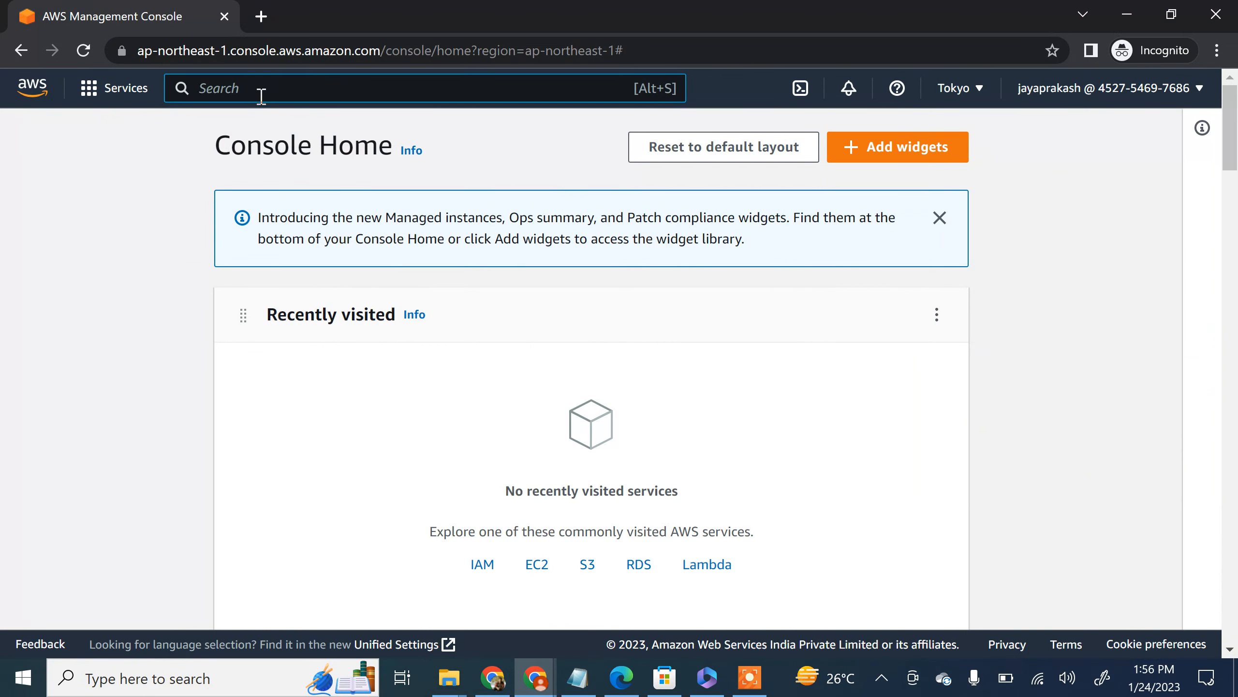
text(s3)
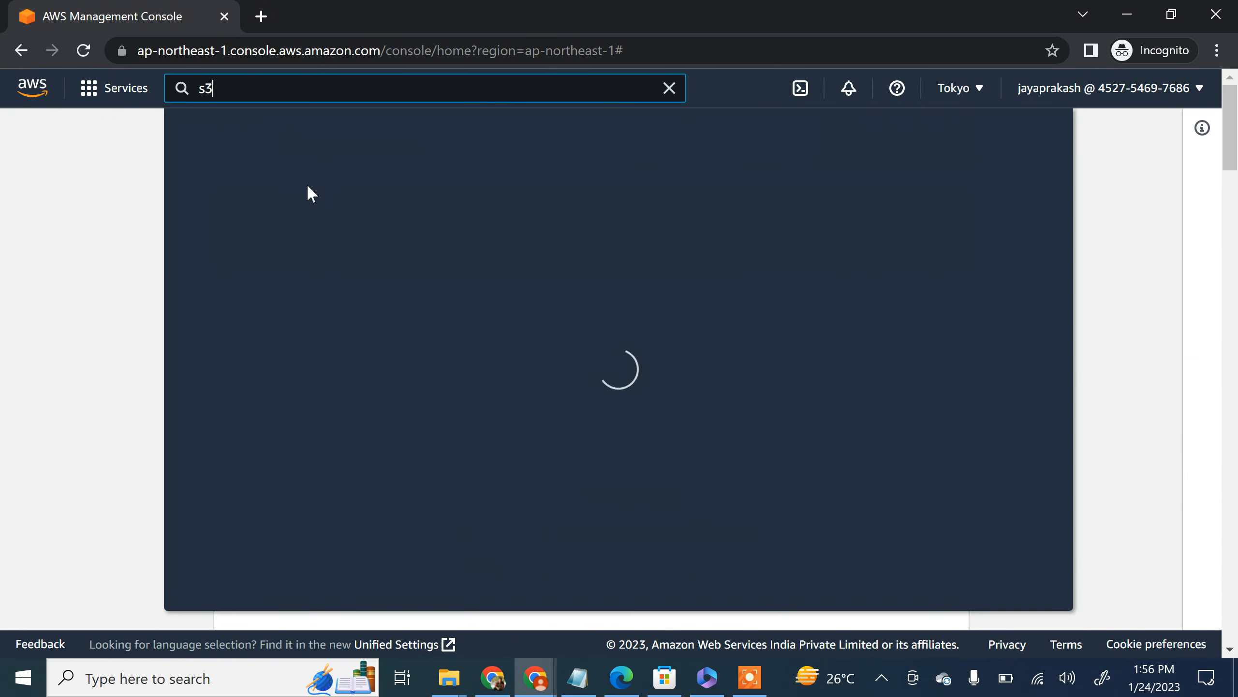
click(466, 247)
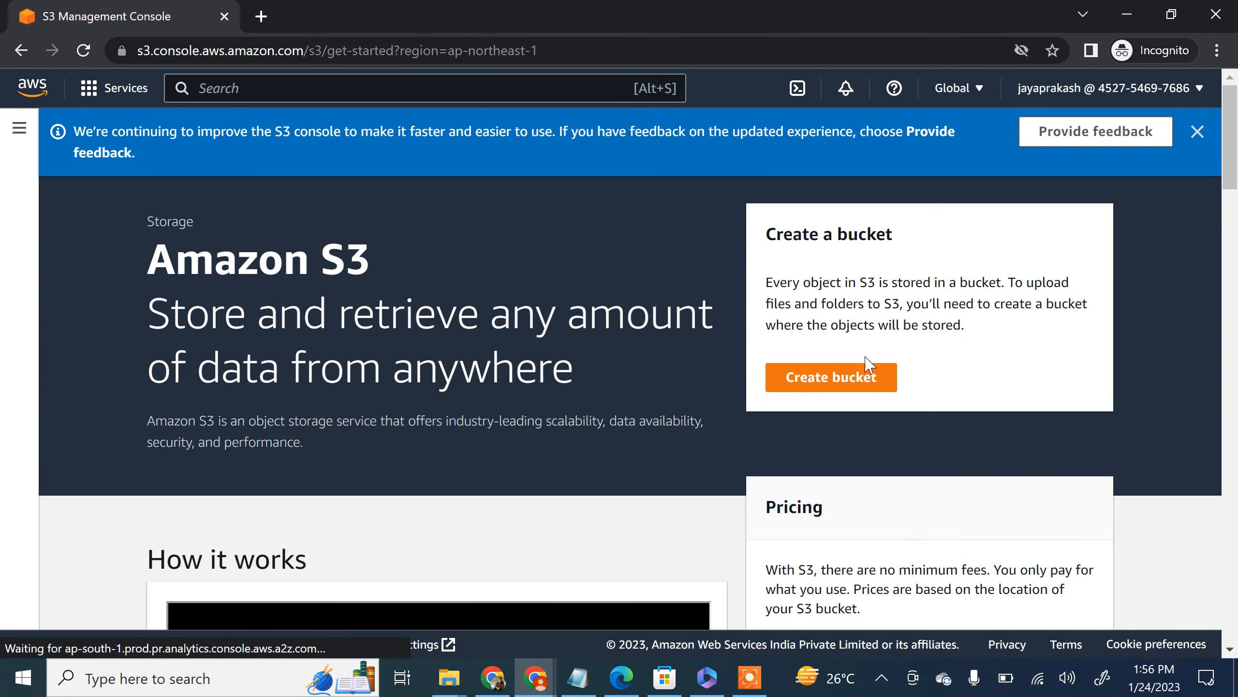
click(836, 382)
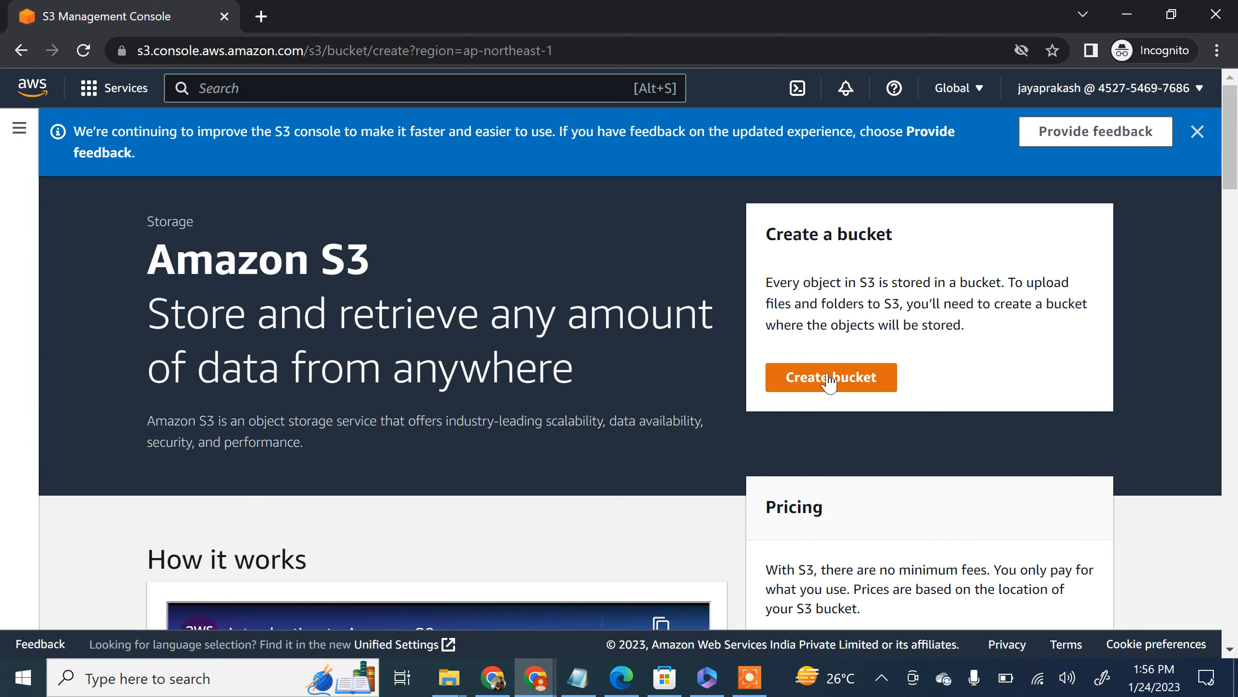
scroll(241, 425, down, 10)
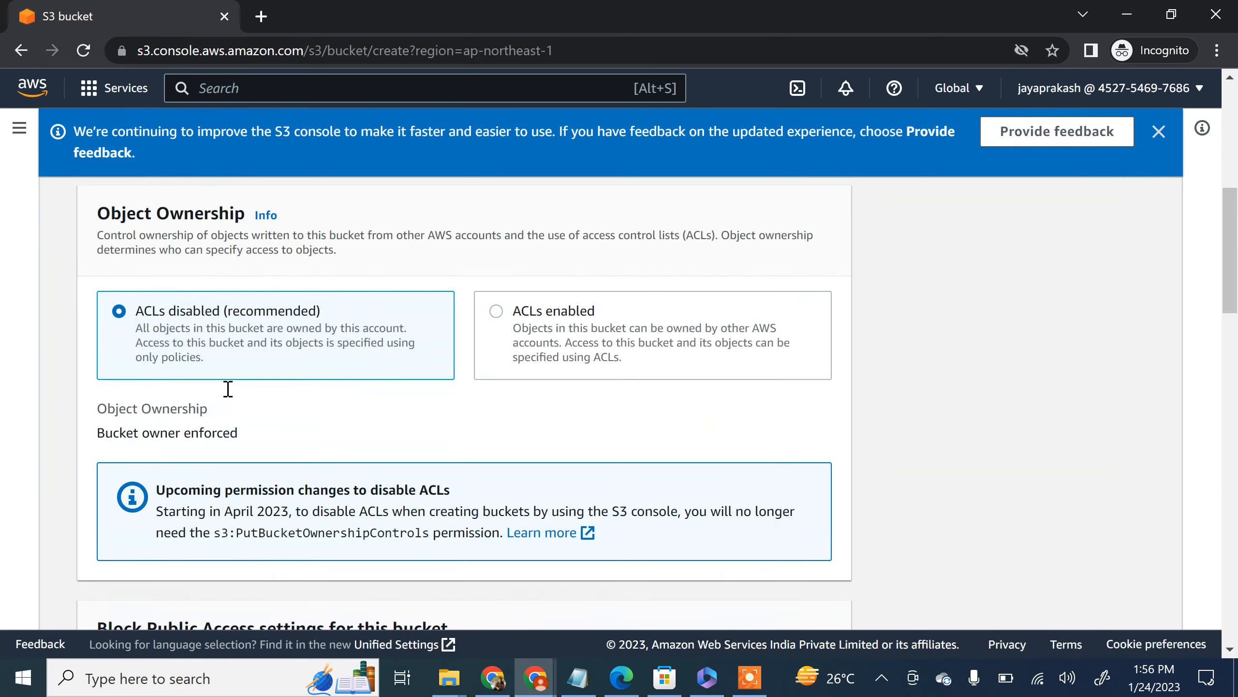
scroll(232, 395, up, 10)
click(110, 207)
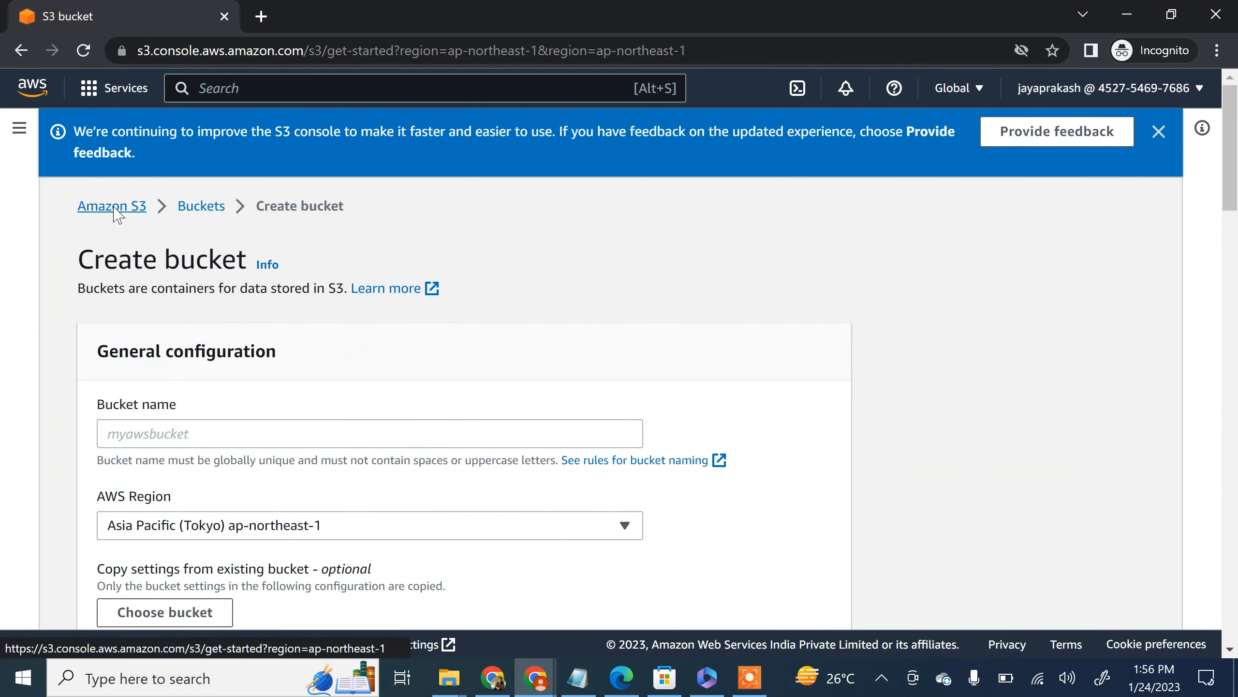
Step: Search for lambda, open the Lambda service, and examine the authorization message on its Functions page
click(240, 84)
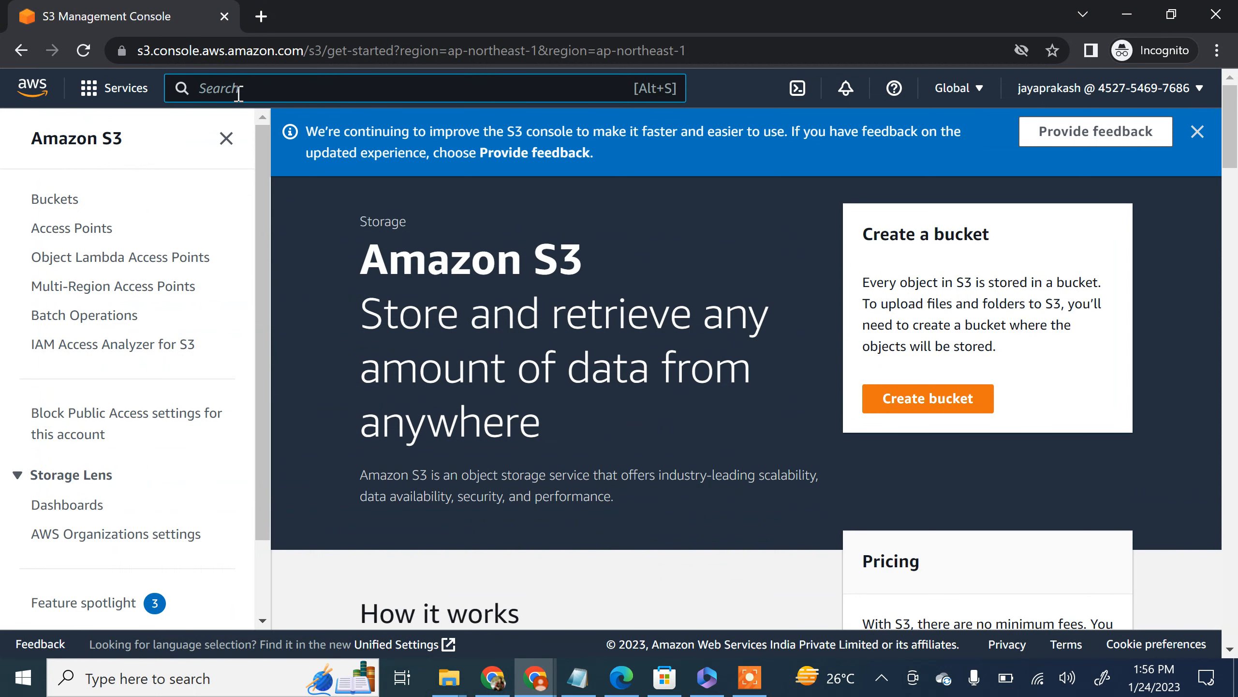
text(lambda)
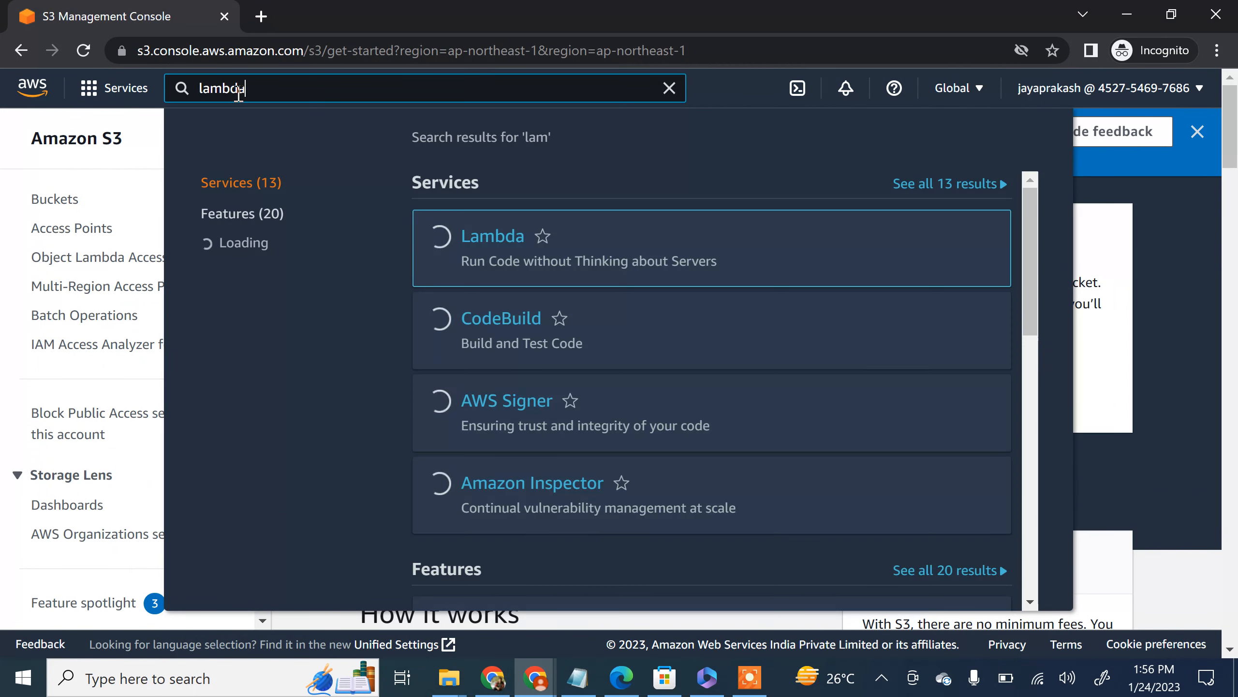
click(502, 239)
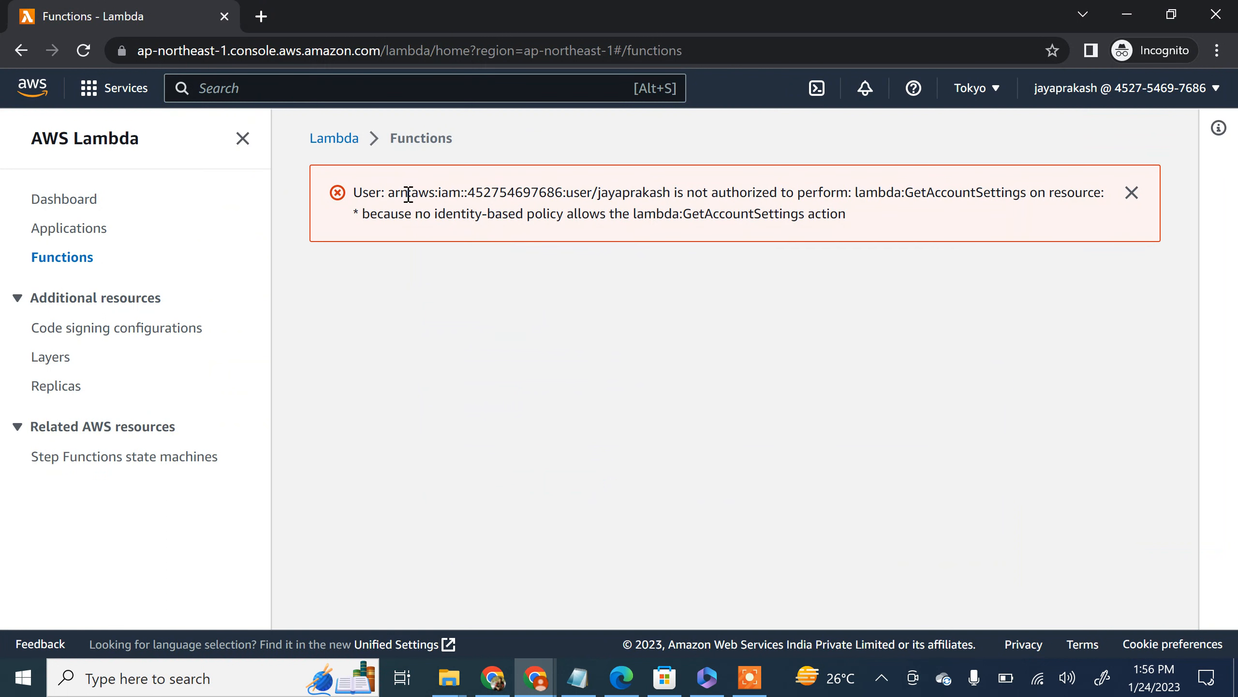
drag(708, 189, 814, 189)
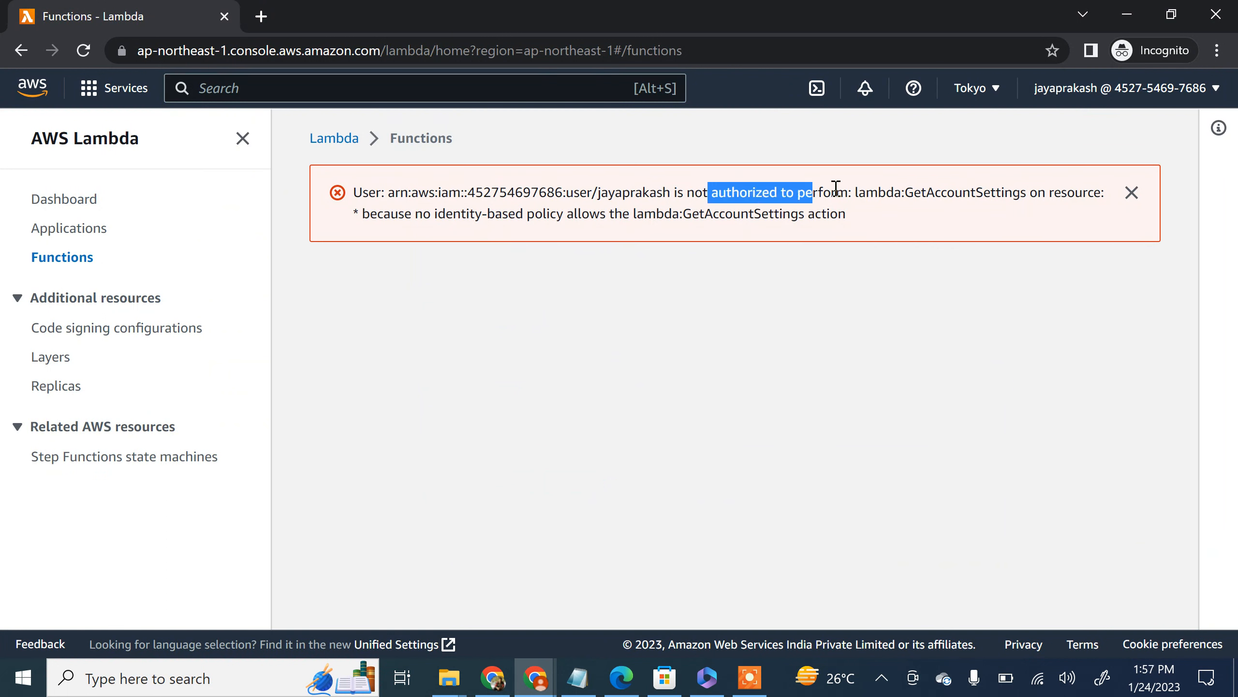
triple_click(837, 188)
triple_click(972, 195)
click(770, 220)
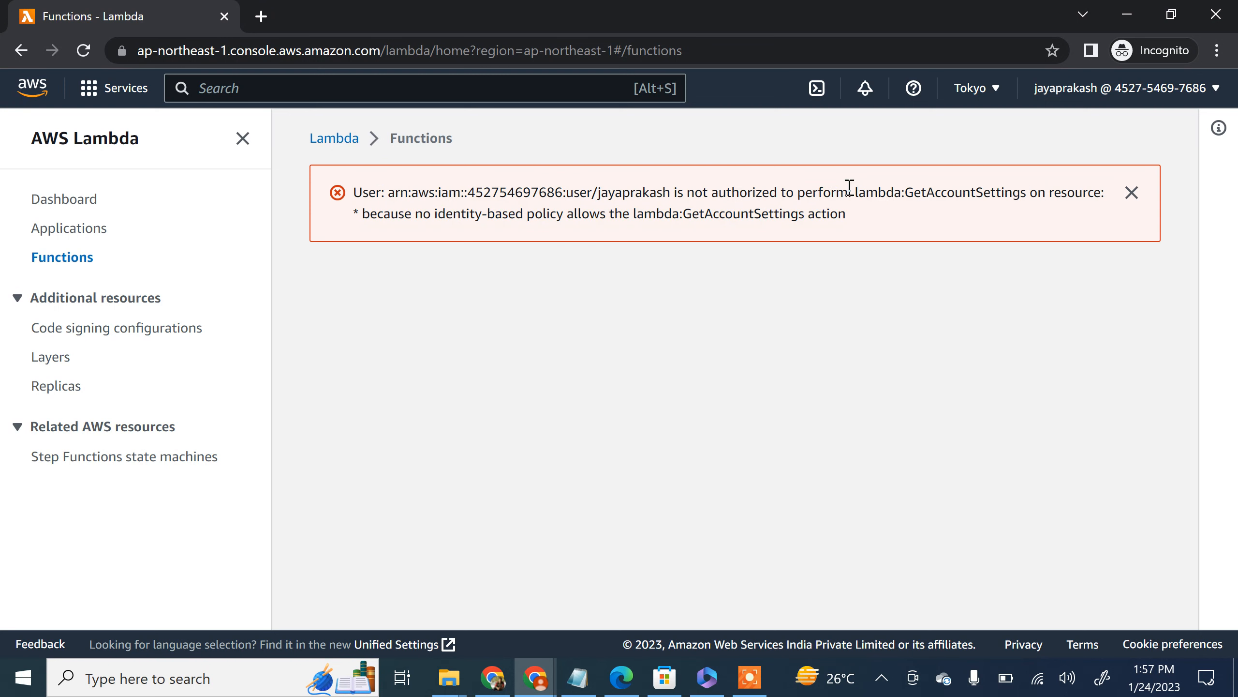